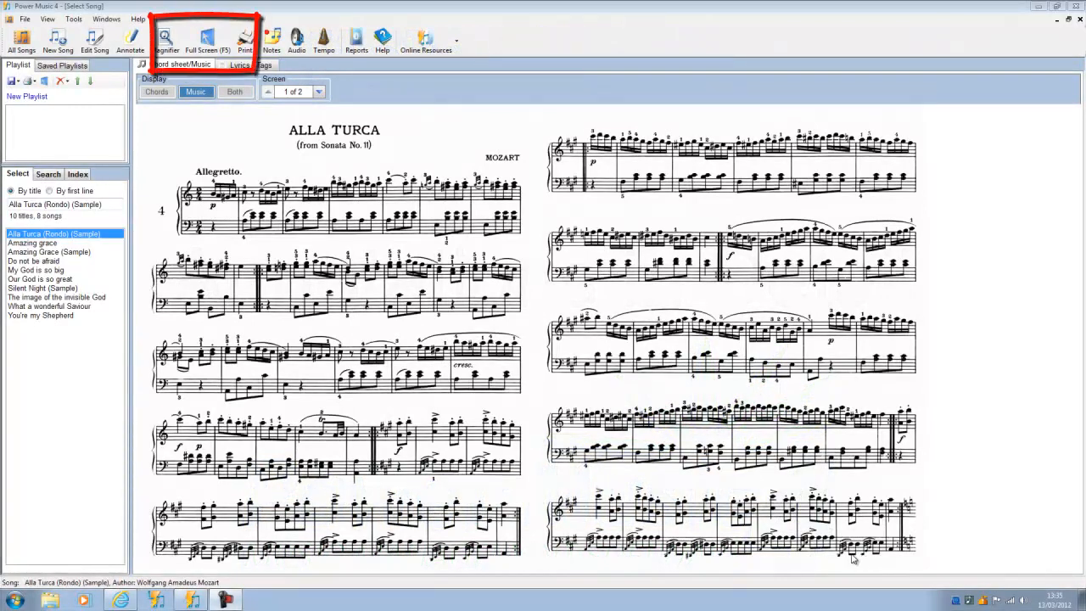
Show the Alla Turca score full screen and bring up the annotation tools.
{"action": "left_click", "coordinate": [209, 41]}
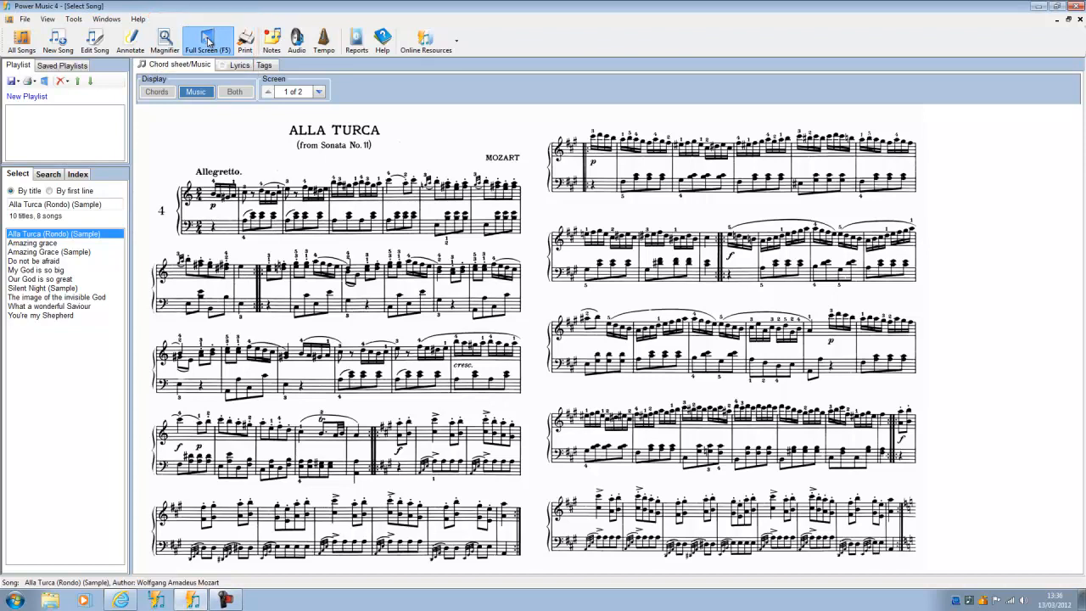
{"action": "left_click", "coordinate": [209, 42]}
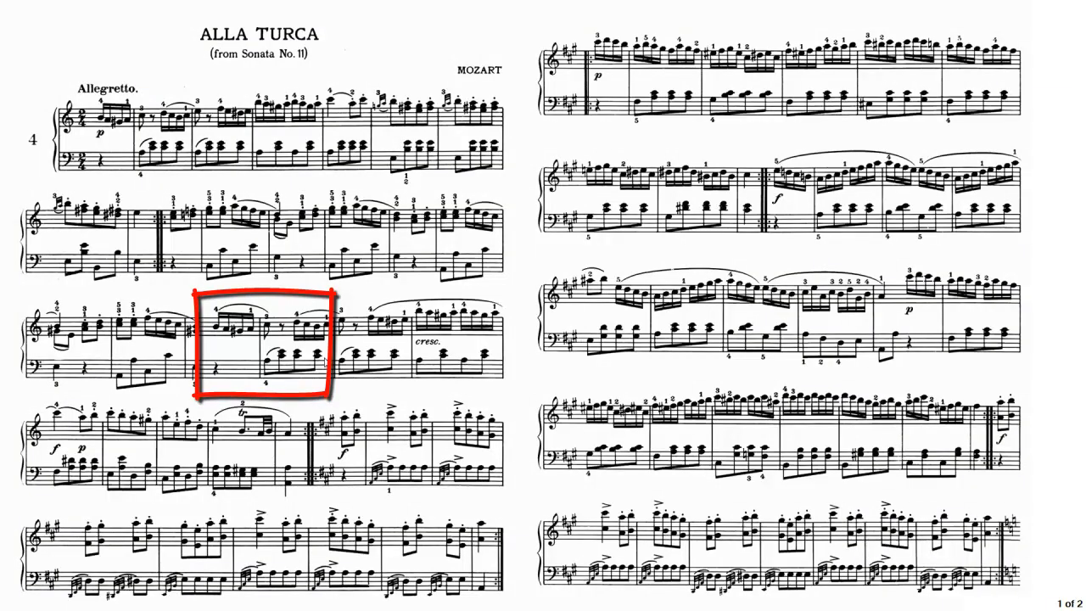
{"action": "right_click", "coordinate": [248, 313]}
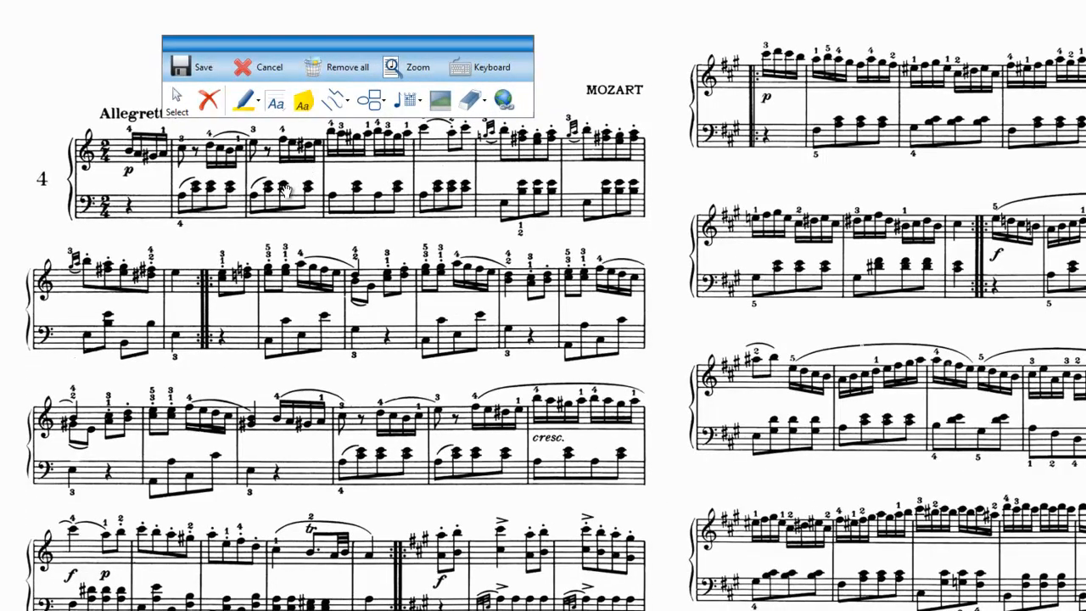
Highlight the second system with a rectangle highlighter, from the repeat barline to the end of the line.
{"action": "left_click", "coordinate": [258, 104]}
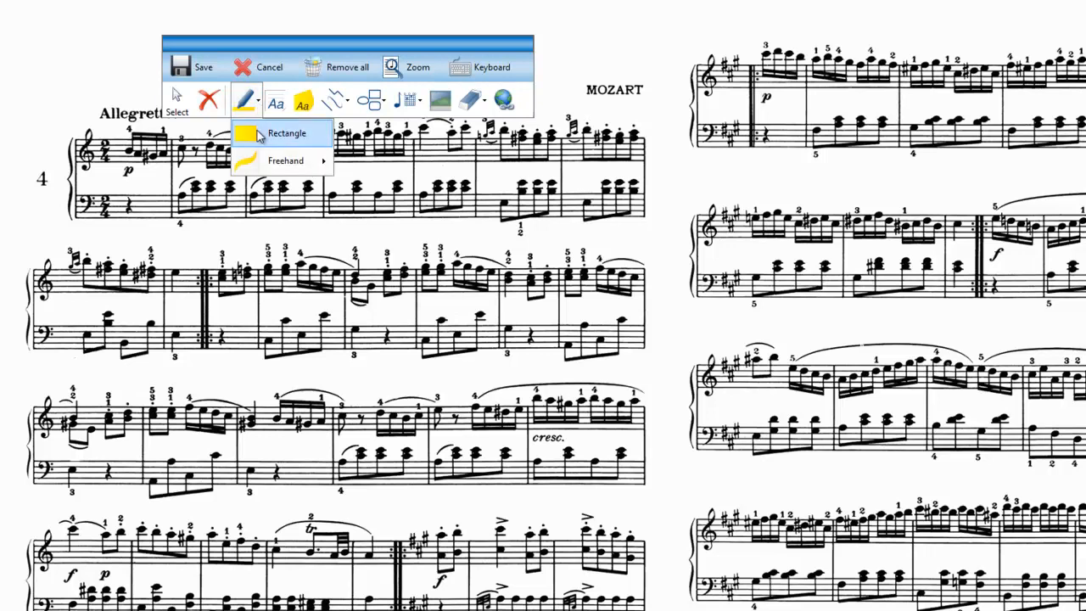
{"action": "left_click", "coordinate": [261, 136]}
{"action": "left_click_drag", "start_coordinate": [210, 258], "coordinate": [645, 357]}
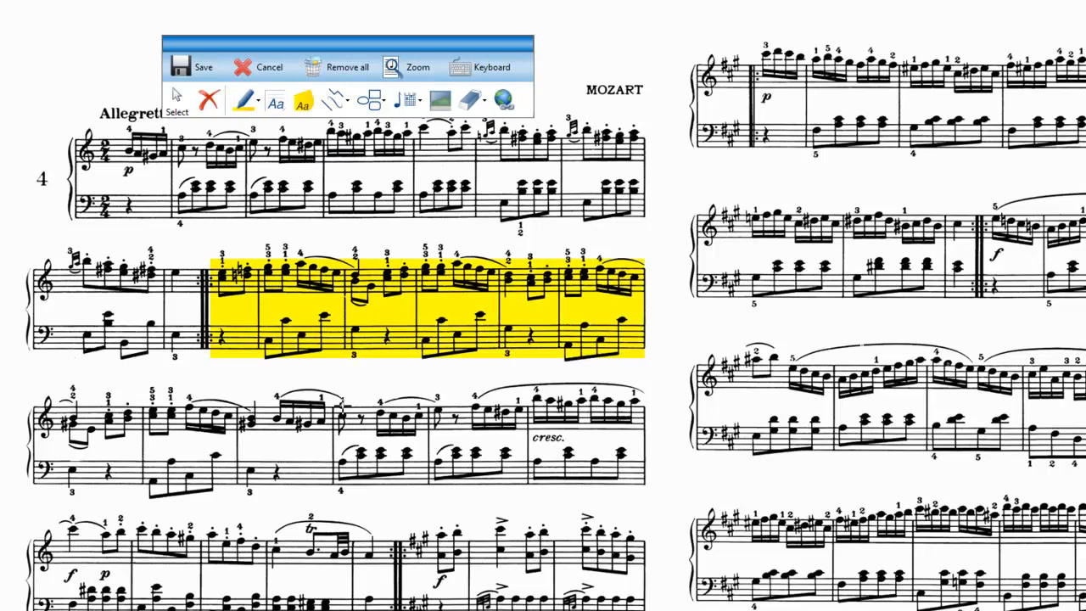
Mark the chord at the start of the third bar in the third system with the freehand highlighter.
{"action": "left_click", "coordinate": [257, 102]}
{"action": "mouse_move", "coordinate": [310, 161]}
{"action": "left_click", "coordinate": [428, 188]}
{"action": "mouse_move", "coordinate": [251, 398]}
{"action": "left_mouse_down"}
{"action": "mouse_move", "coordinate": [240, 424]}
{"action": "mouse_move", "coordinate": [257, 436]}
{"action": "mouse_move", "coordinate": [239, 420]}
{"action": "left_mouse_up"}
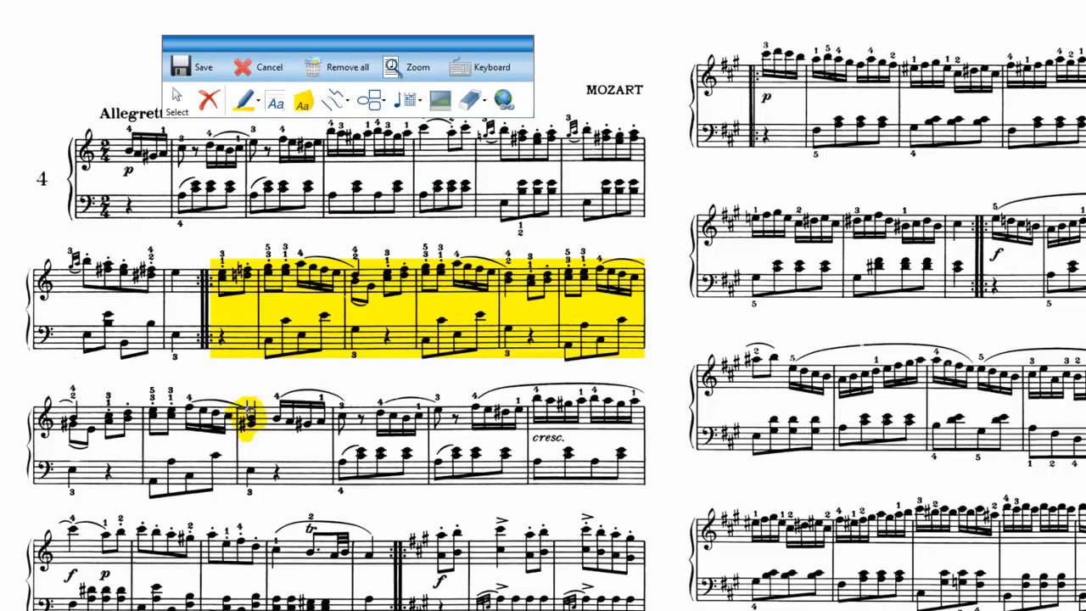
Change the fill colour of the rectangle highlight on the second system to light cyan.
{"action": "left_click", "coordinate": [177, 117]}
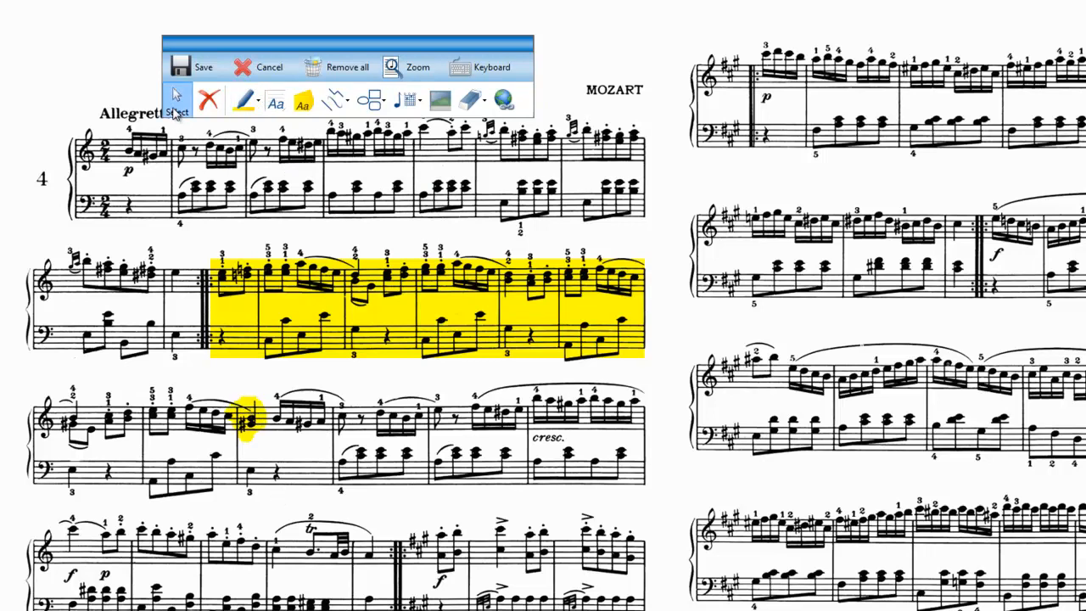
{"action": "left_click", "coordinate": [303, 318]}
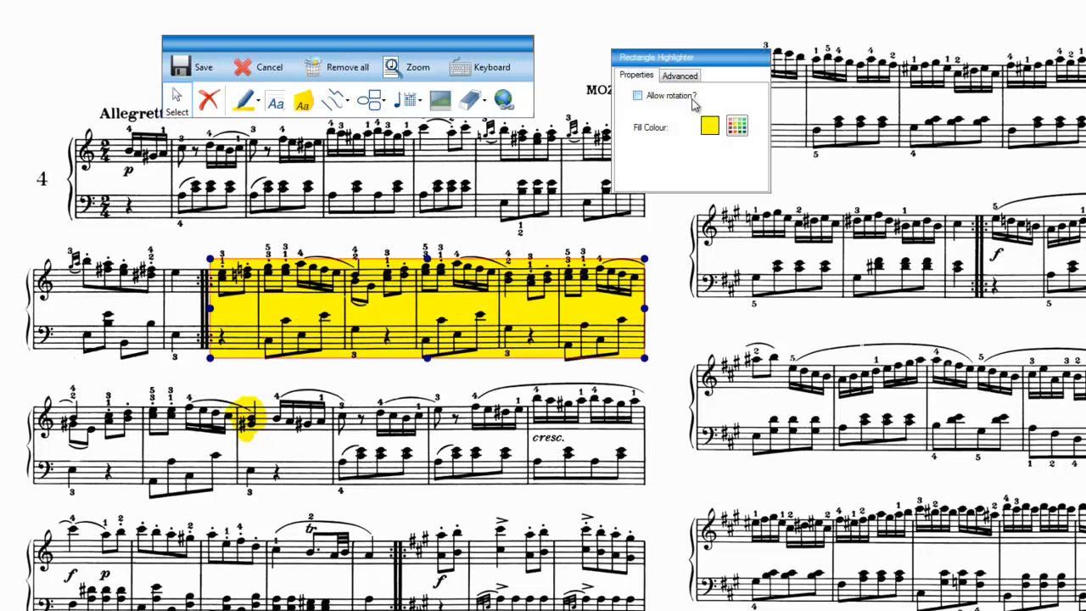
{"action": "left_click", "coordinate": [737, 127]}
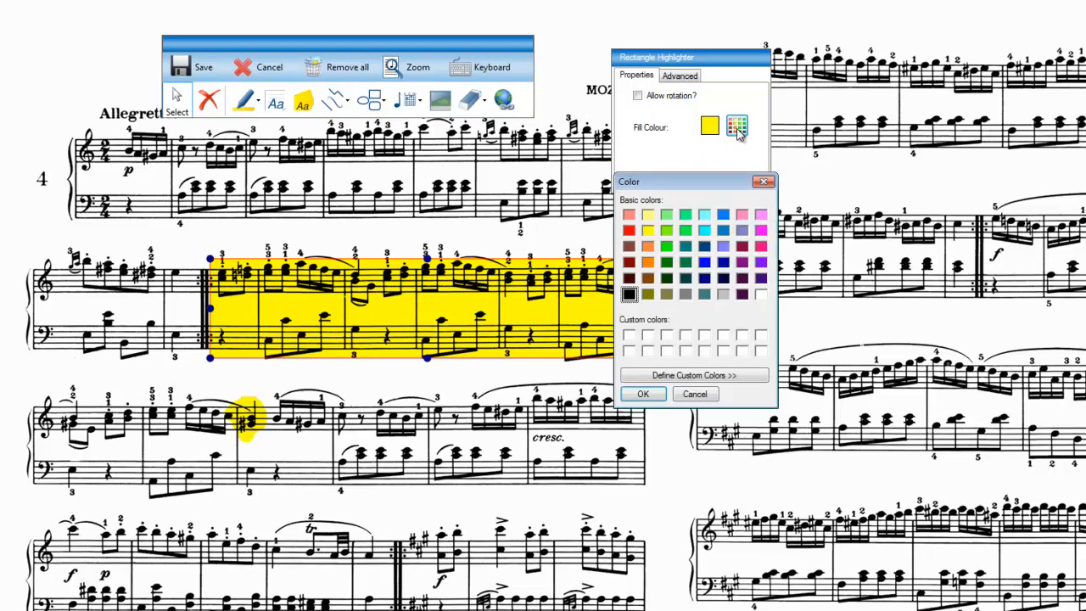
{"action": "left_click", "coordinate": [704, 214]}
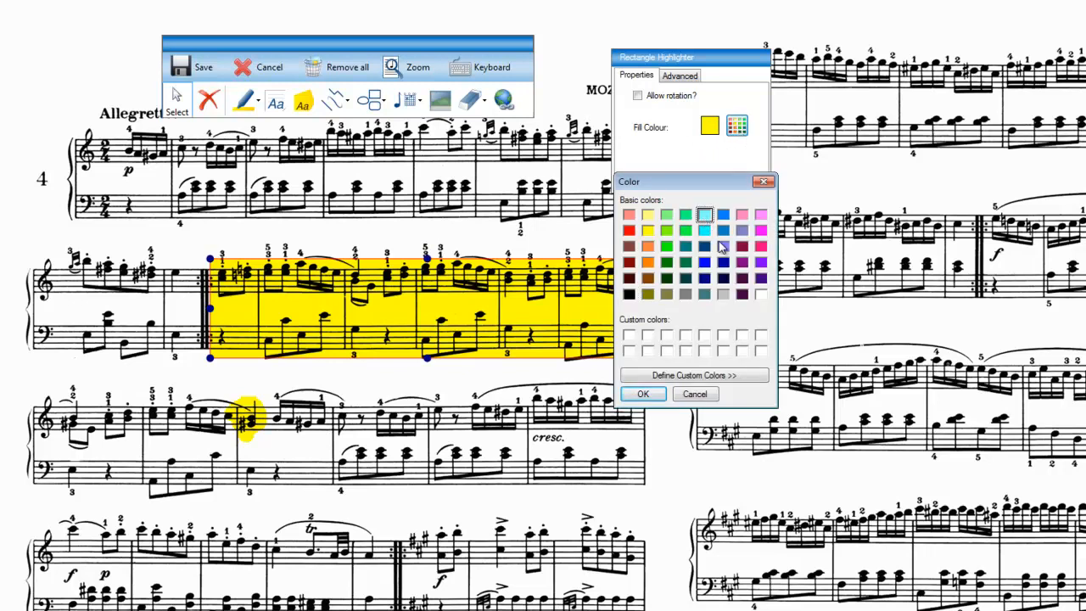
{"action": "left_click", "coordinate": [643, 394]}
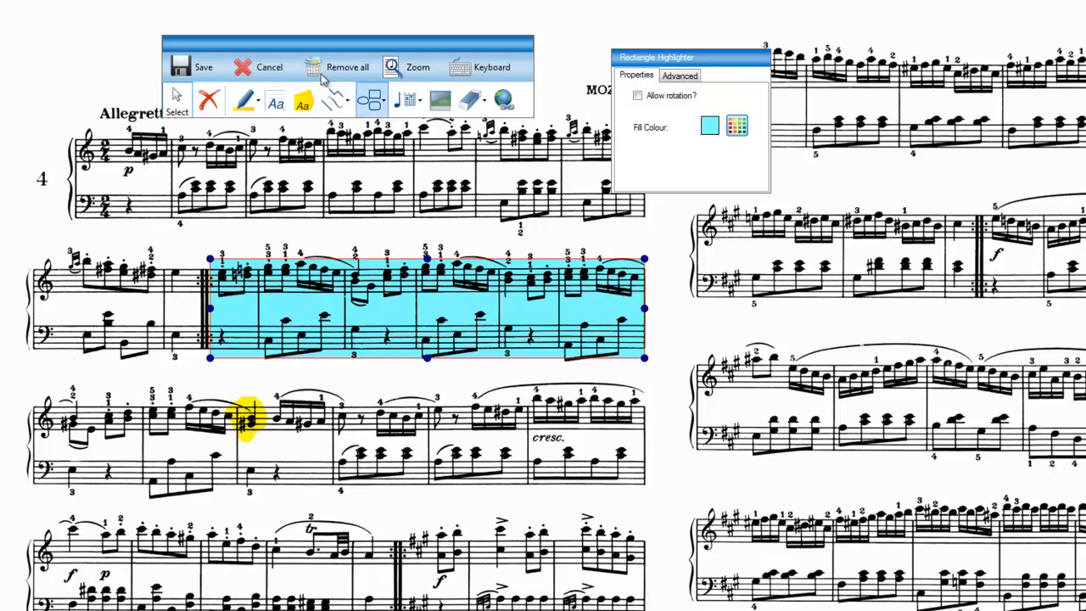
{"action": "left_click", "coordinate": [177, 99]}
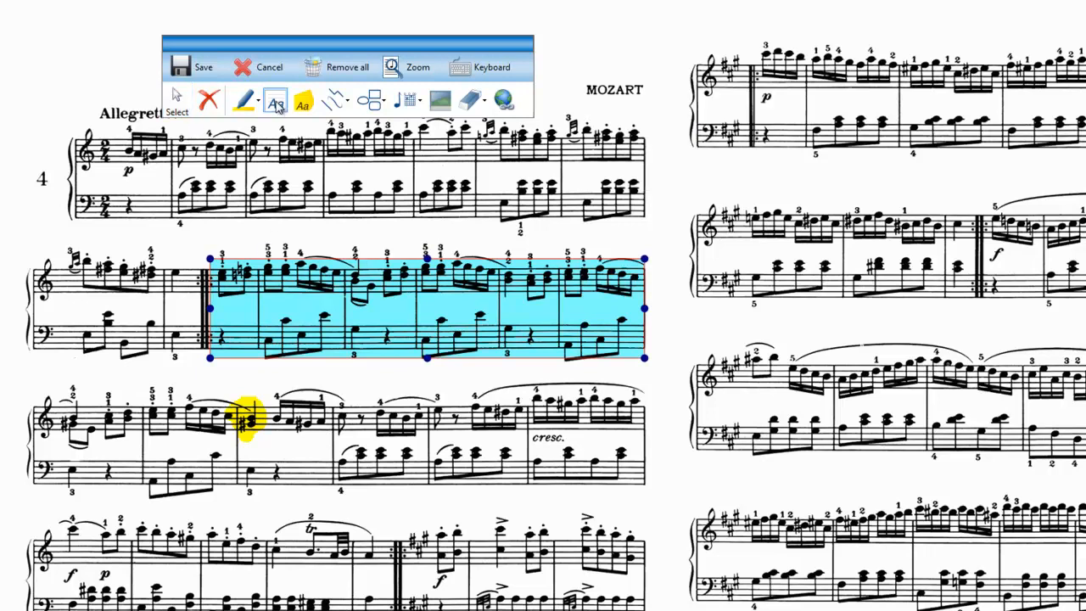
Add a text annotation reading "For next week" between the third and fourth systems.
{"action": "left_click", "coordinate": [275, 102]}
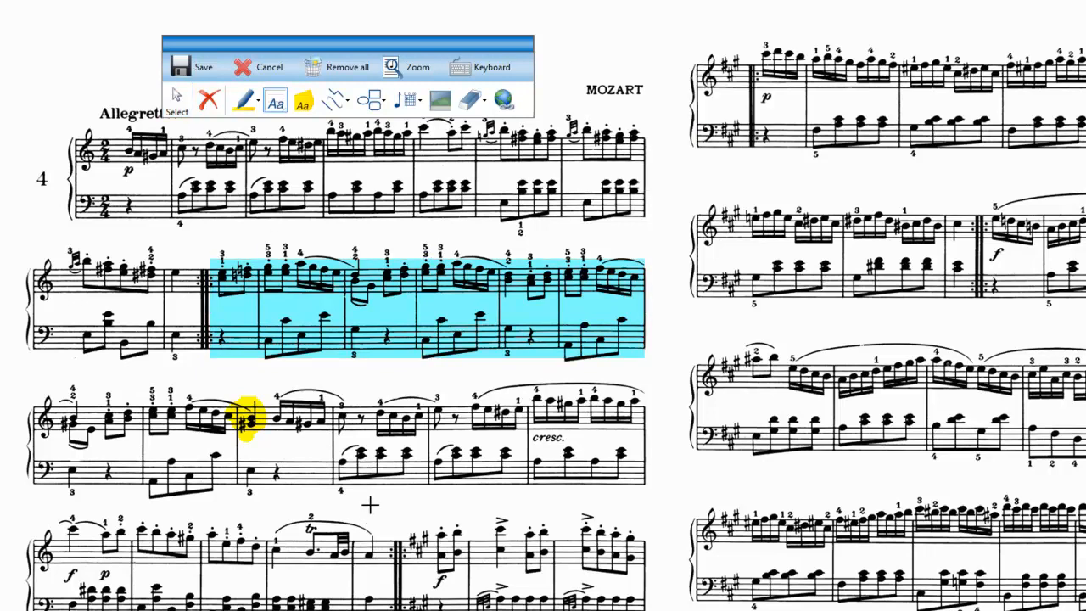
{"action": "double_click", "coordinate": [481, 516]}
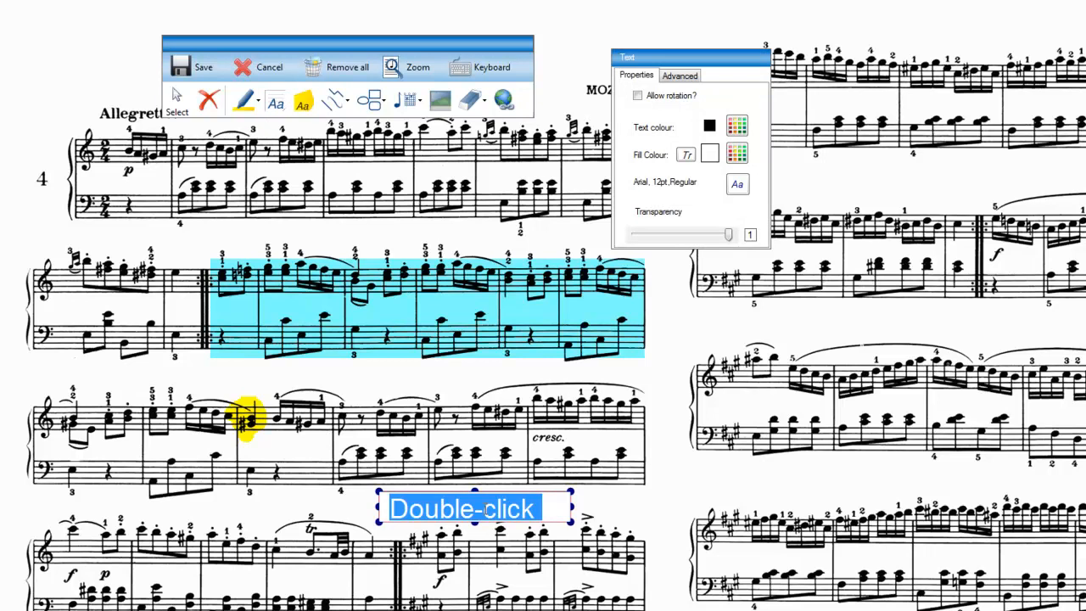
{"action": "type", "text": "For next"}
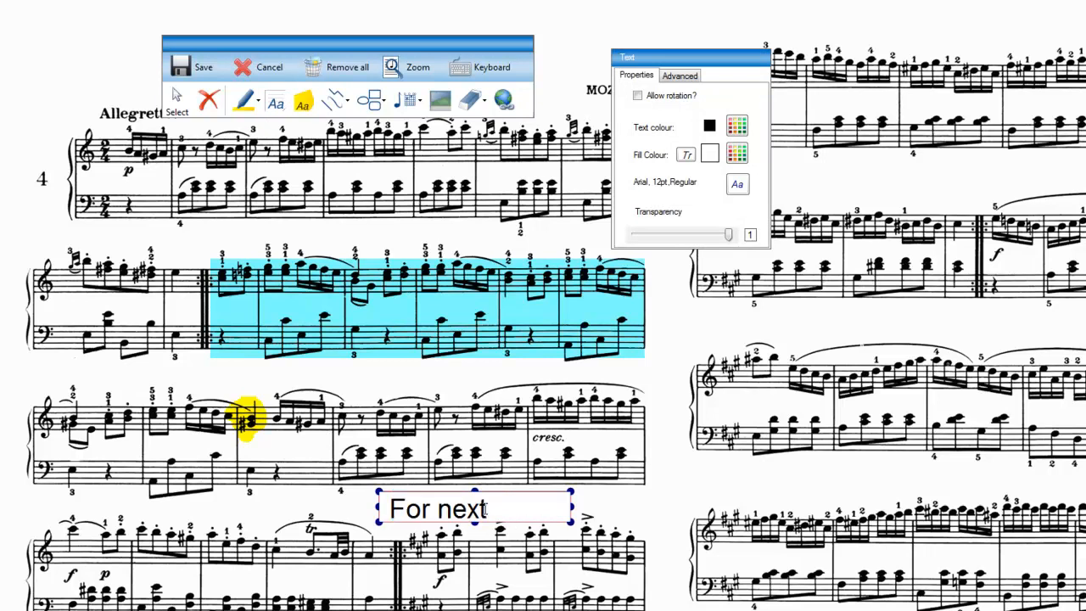
{"action": "type", "text": " week"}
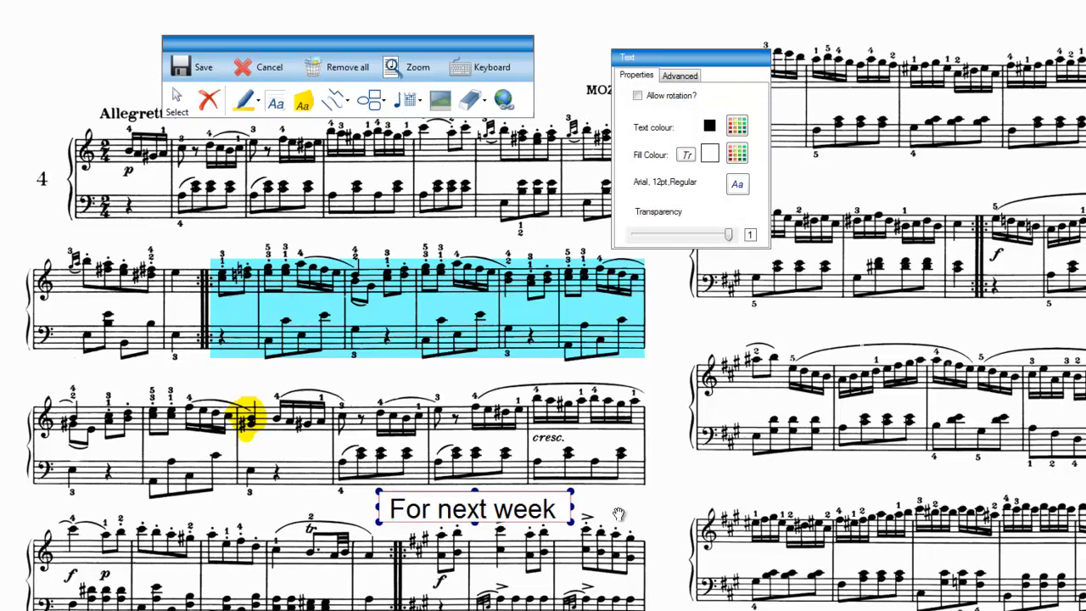
{"action": "left_click", "coordinate": [620, 514]}
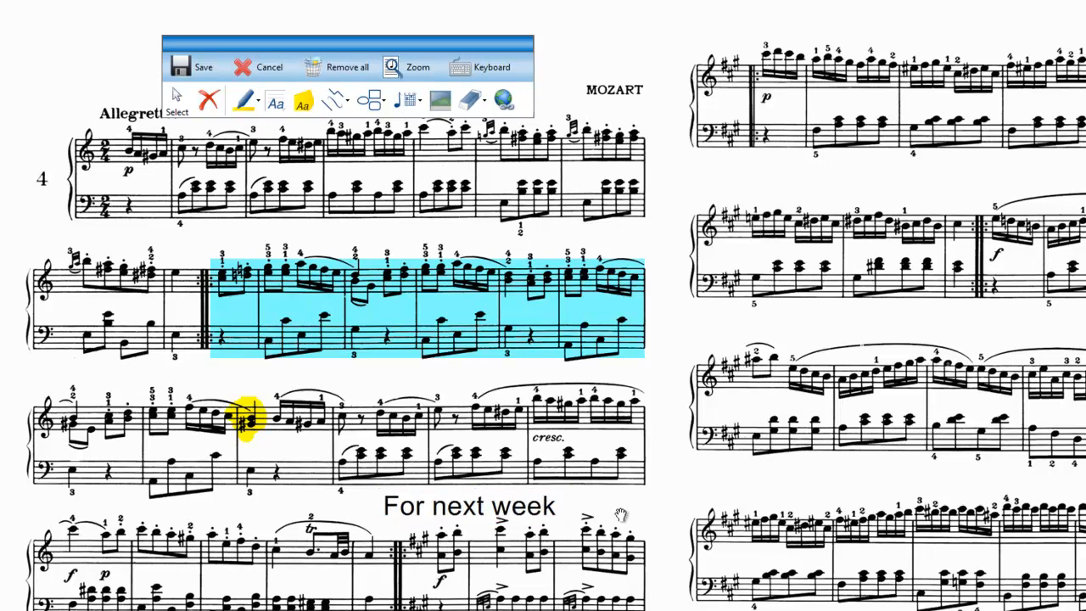
Give the "For next week" annotation a pink text colour and a blue fill.
{"action": "left_click", "coordinate": [471, 504]}
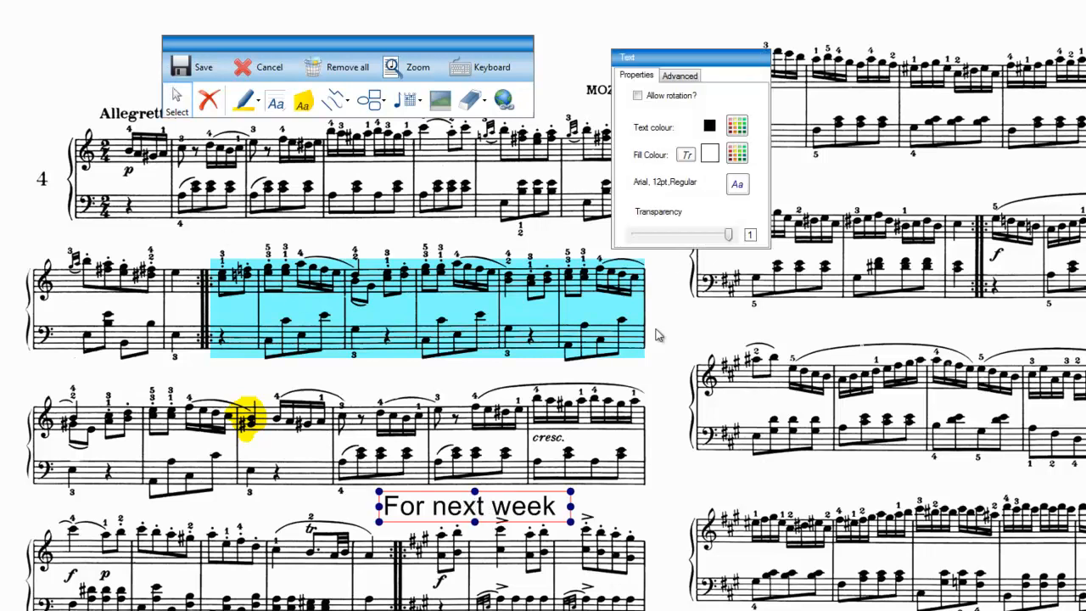
{"action": "left_click", "coordinate": [735, 129]}
{"action": "left_click", "coordinate": [761, 245]}
{"action": "left_click", "coordinate": [643, 394]}
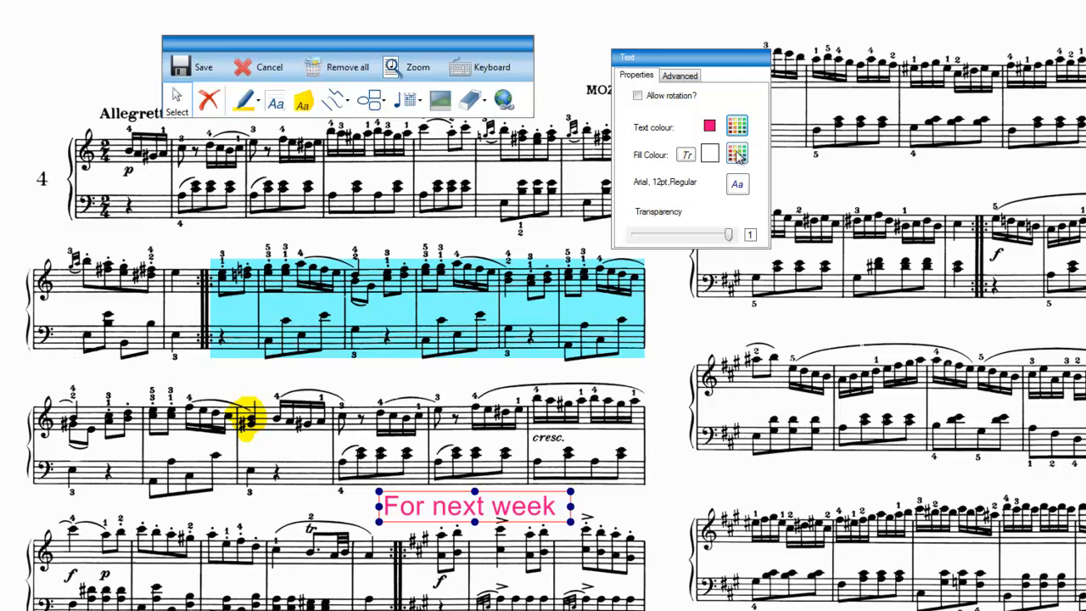
{"action": "left_click", "coordinate": [736, 154]}
{"action": "left_click", "coordinate": [723, 215]}
{"action": "left_click", "coordinate": [643, 393]}
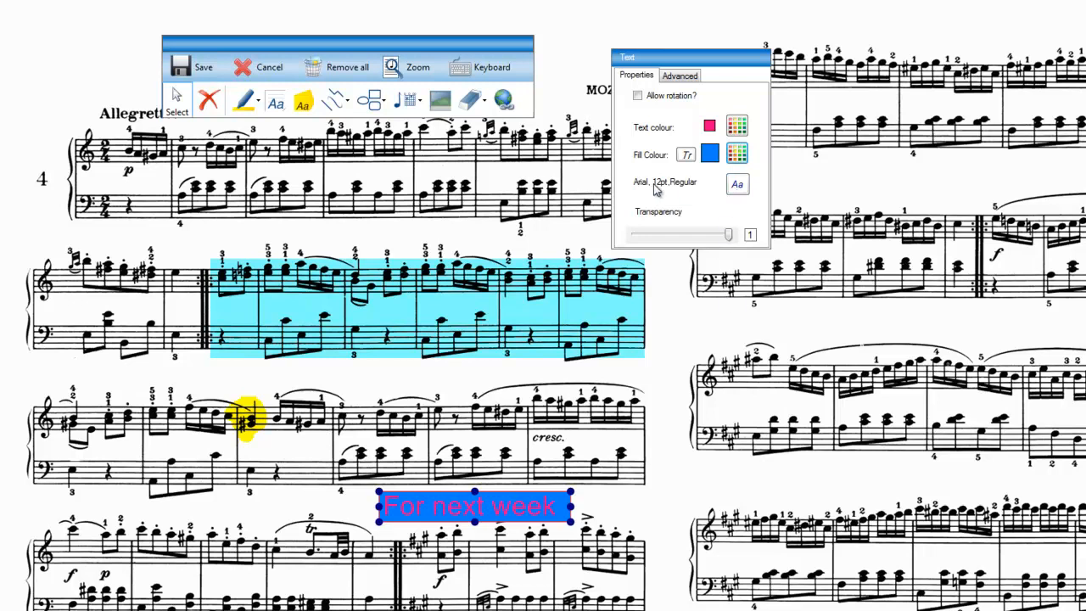
Set the transparency of the "For next week" annotation to 0.3 and shift it slightly right.
{"action": "left_click_drag", "start_coordinate": [728, 235], "coordinate": [672, 236]}
{"action": "mouse_move", "coordinate": [518, 496]}
{"action": "left_mouse_down"}
{"action": "mouse_move", "coordinate": [526, 438]}
{"action": "mouse_move", "coordinate": [520, 493]}
{"action": "left_mouse_up"}
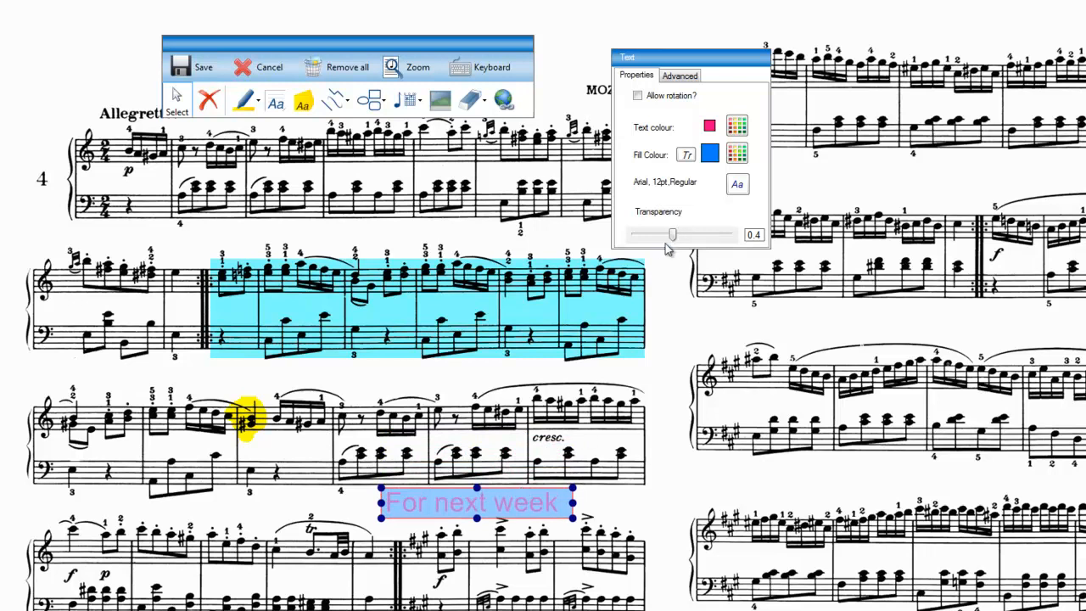
{"action": "mouse_move", "coordinate": [672, 235]}
{"action": "left_mouse_down"}
{"action": "mouse_move", "coordinate": [728, 238]}
{"action": "mouse_move", "coordinate": [667, 246]}
{"action": "left_mouse_up"}
{"action": "left_click_drag", "start_coordinate": [552, 502], "coordinate": [584, 502]}
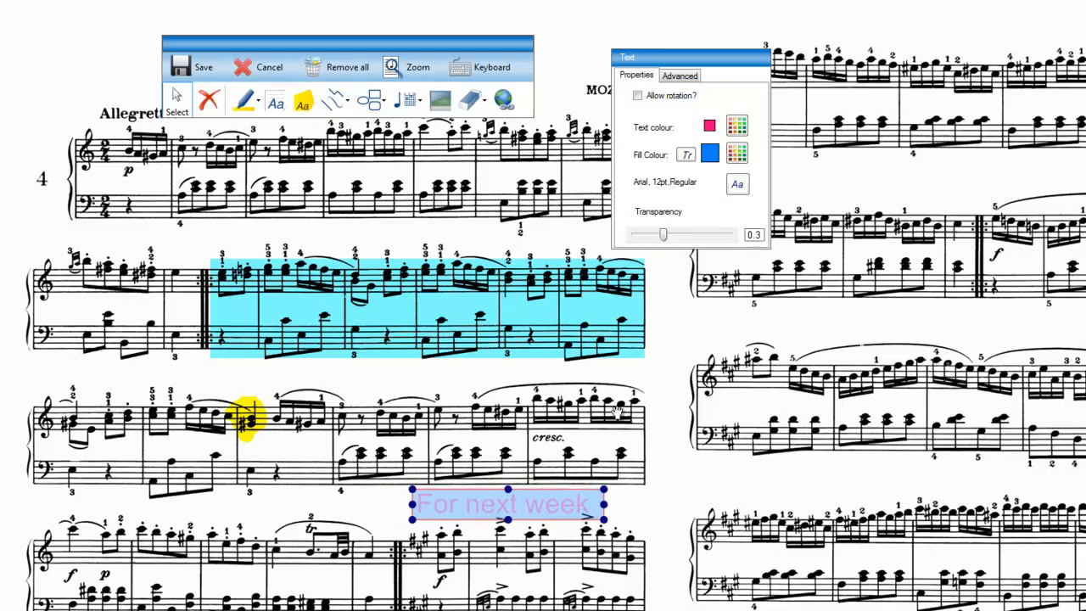
Place a sticky note over the beginning of the first system with the text "This is a sticky".
{"action": "left_click", "coordinate": [303, 101]}
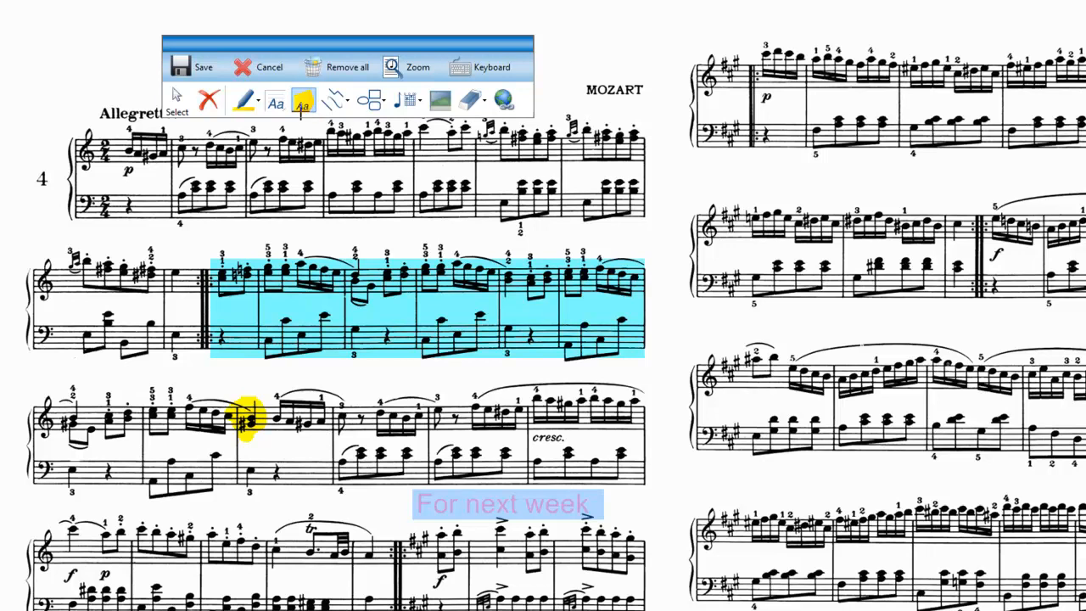
{"action": "left_click", "coordinate": [35, 111]}
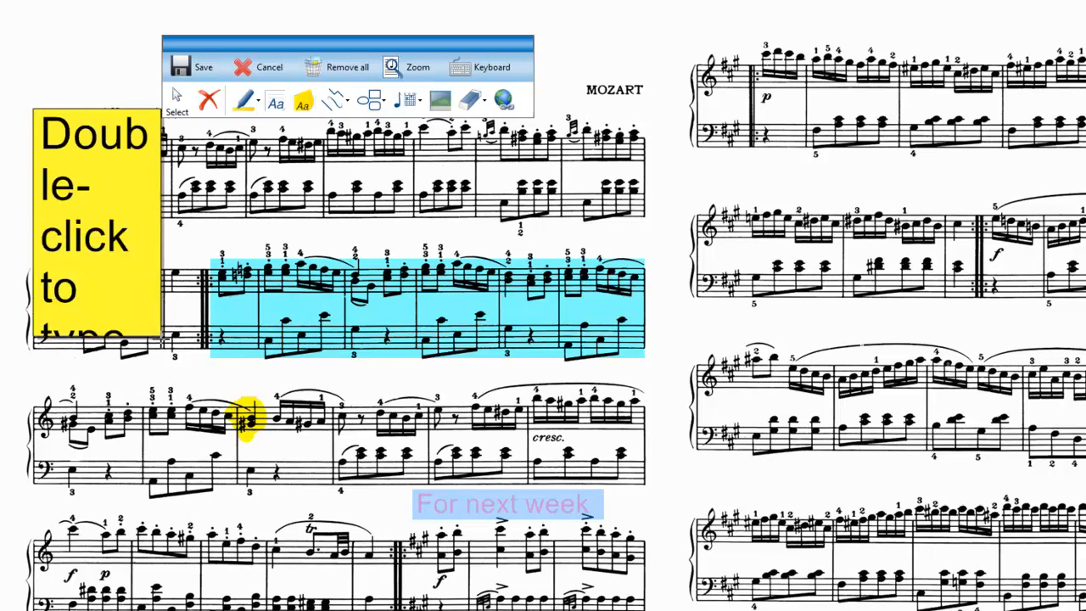
{"action": "double_click", "coordinate": [103, 228]}
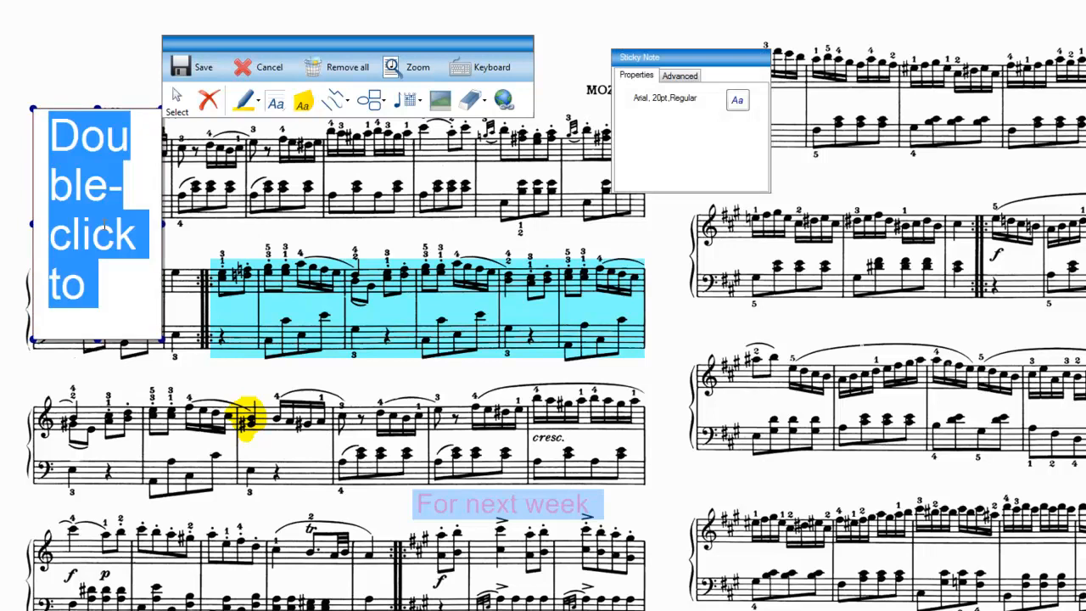
{"action": "type", "text": "is"}
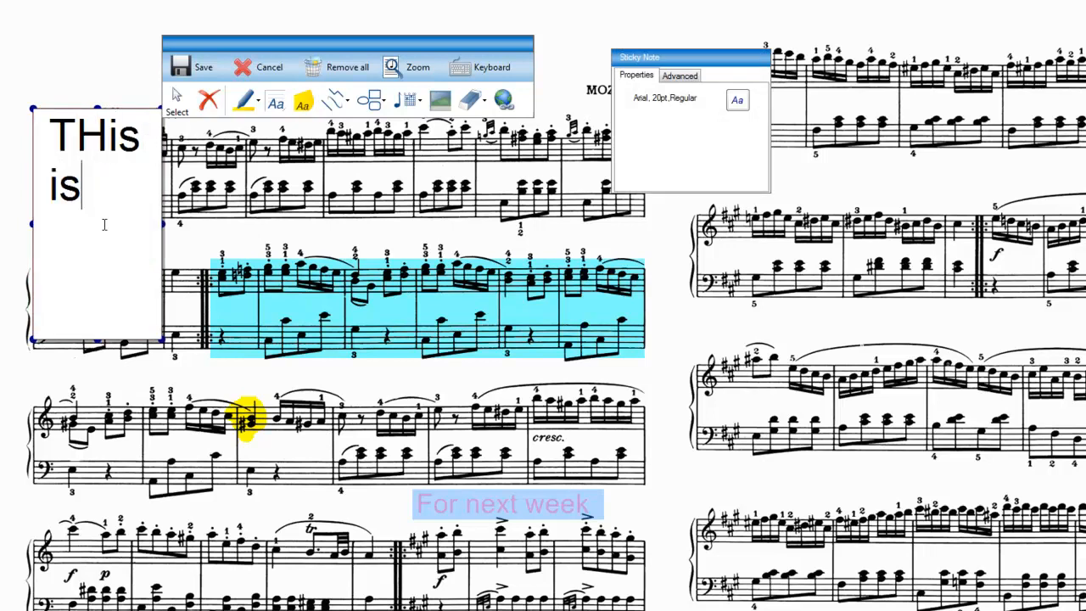
{"action": "type", "text": " a sticky"}
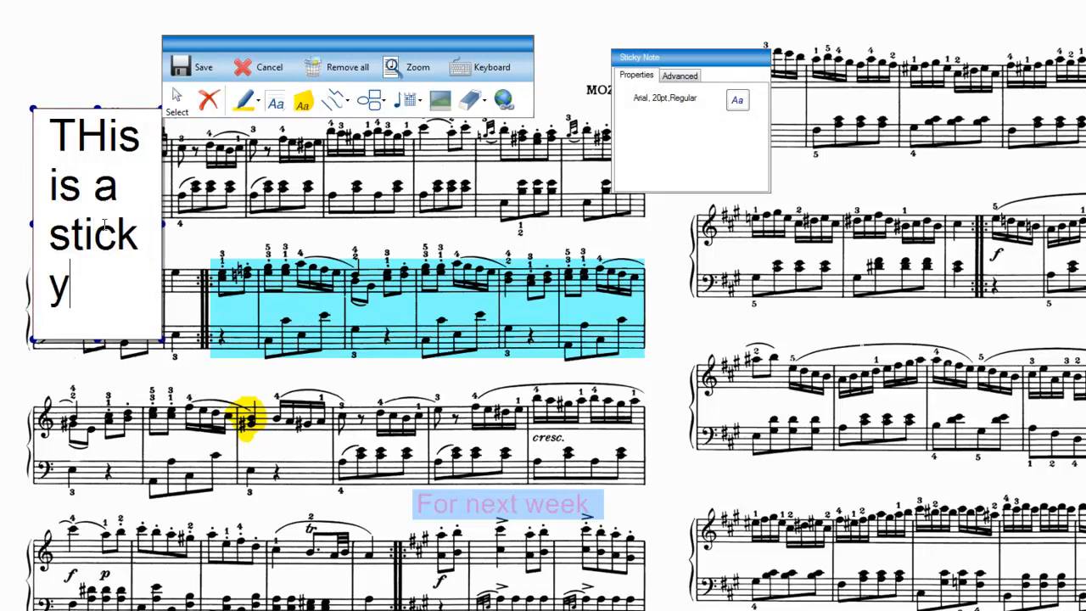
{"action": "key", "text": "BackSpace"}
{"action": "type", "text": "h"}
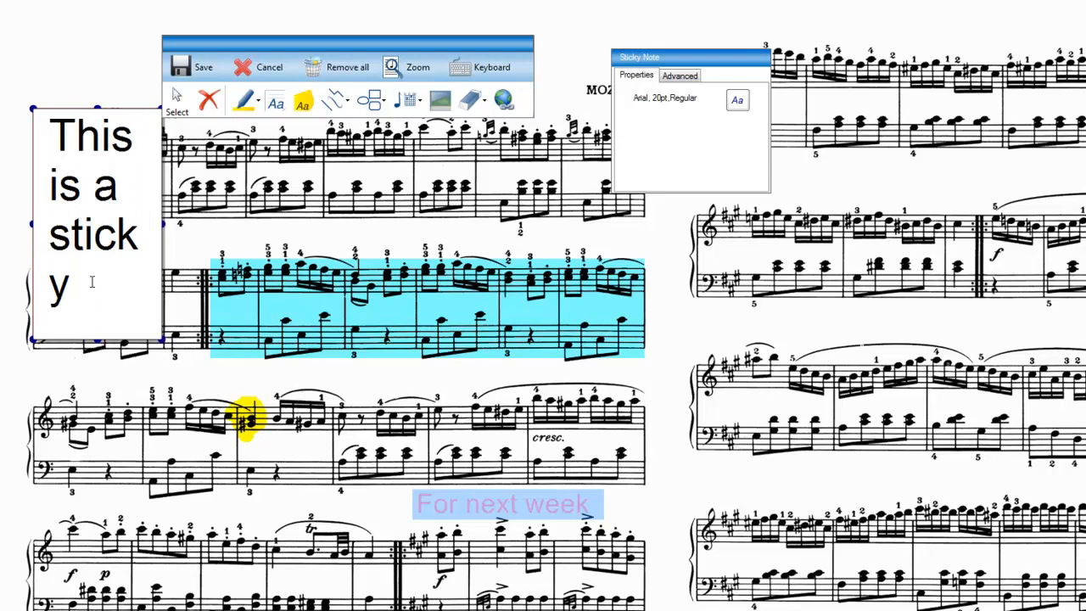
{"action": "left_click", "coordinate": [110, 378]}
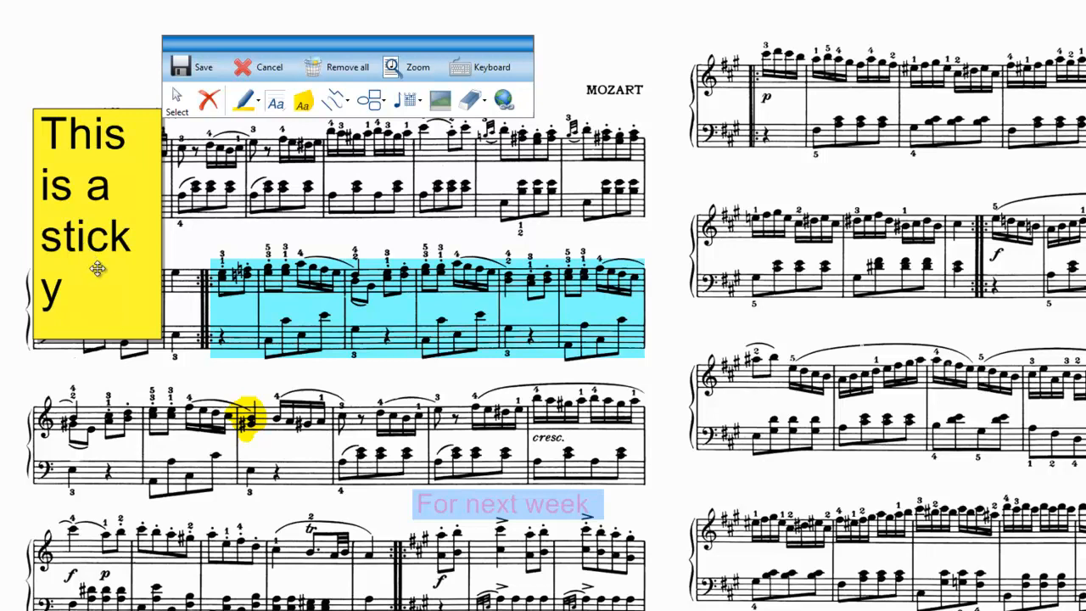
Set the sticky note's font to Courier New, size 10, and fit the note smaller into the page's upper-left corner.
{"action": "left_click", "coordinate": [177, 95]}
{"action": "left_click", "coordinate": [91, 177]}
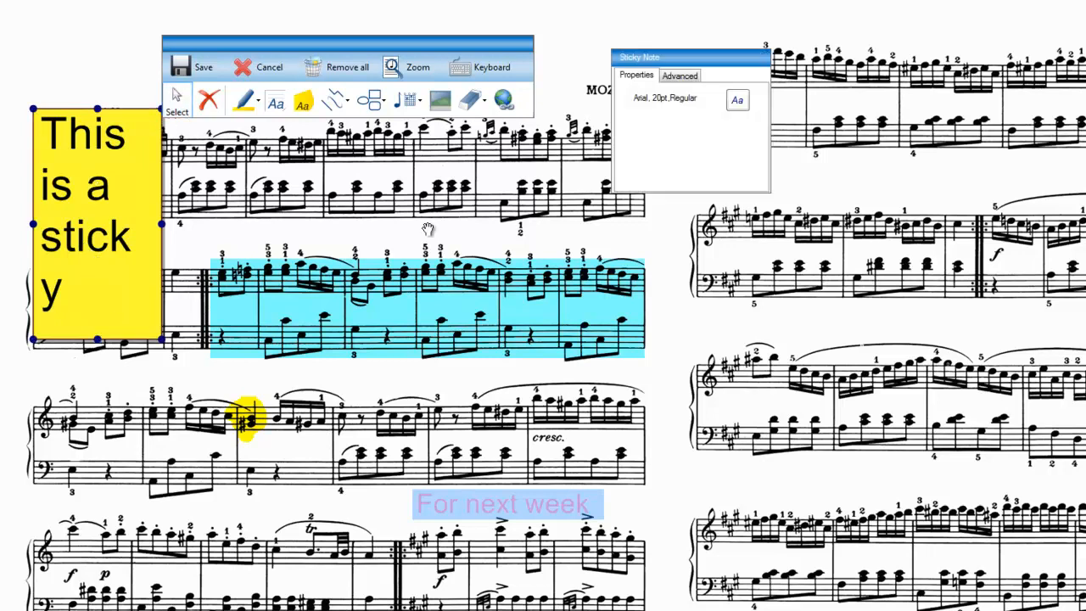
{"action": "left_click", "coordinate": [738, 101]}
{"action": "left_click_drag", "start_coordinate": [777, 263], "coordinate": [781, 242]}
{"action": "left_click", "coordinate": [753, 243]}
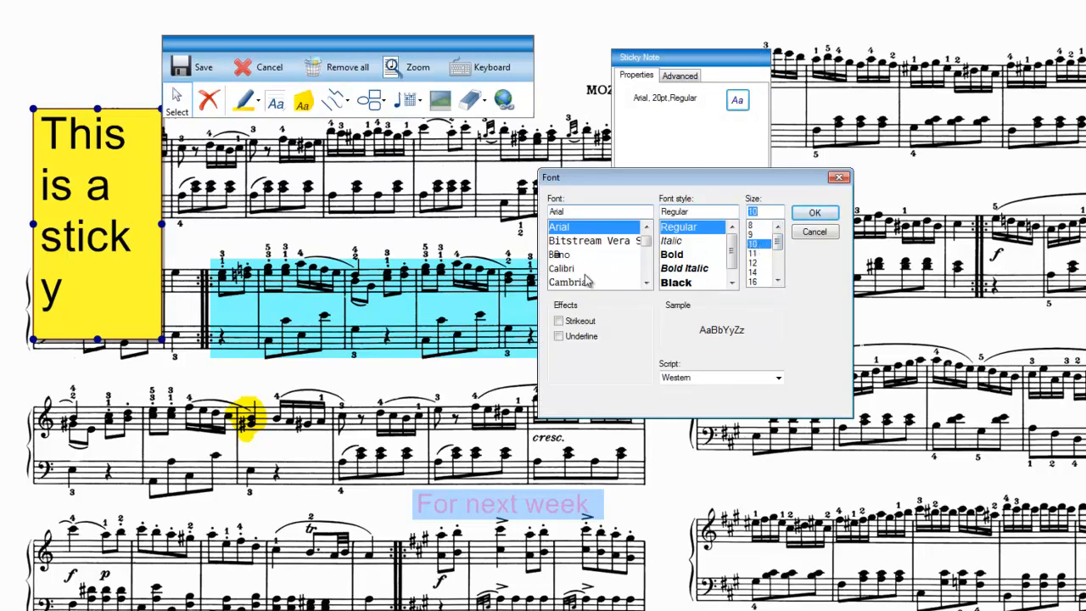
{"action": "left_click_drag", "start_coordinate": [648, 243], "coordinate": [649, 263]}
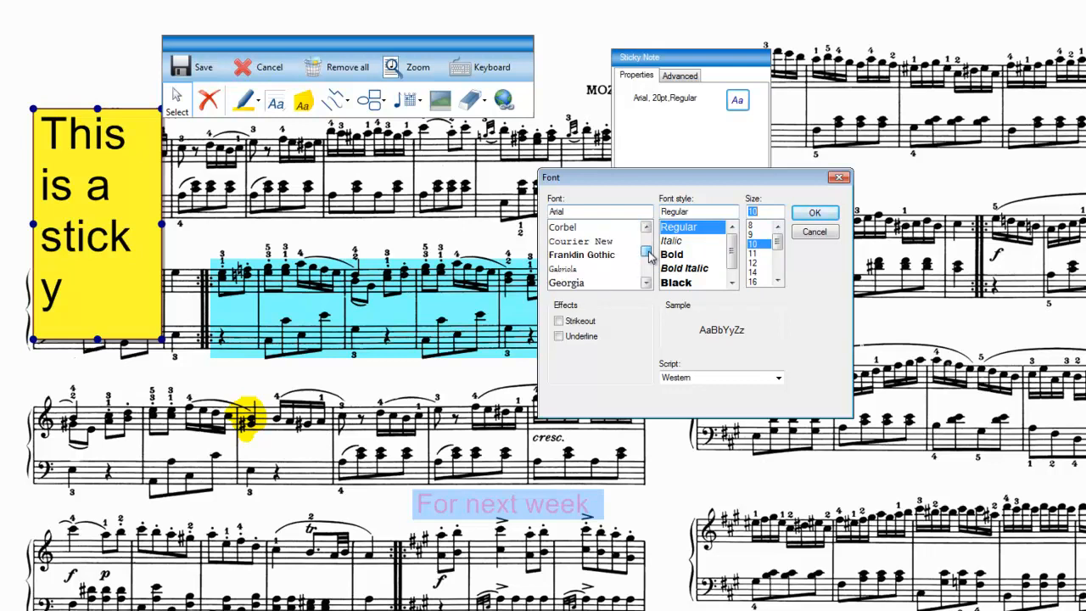
{"action": "left_click", "coordinate": [585, 242]}
{"action": "left_click", "coordinate": [814, 213]}
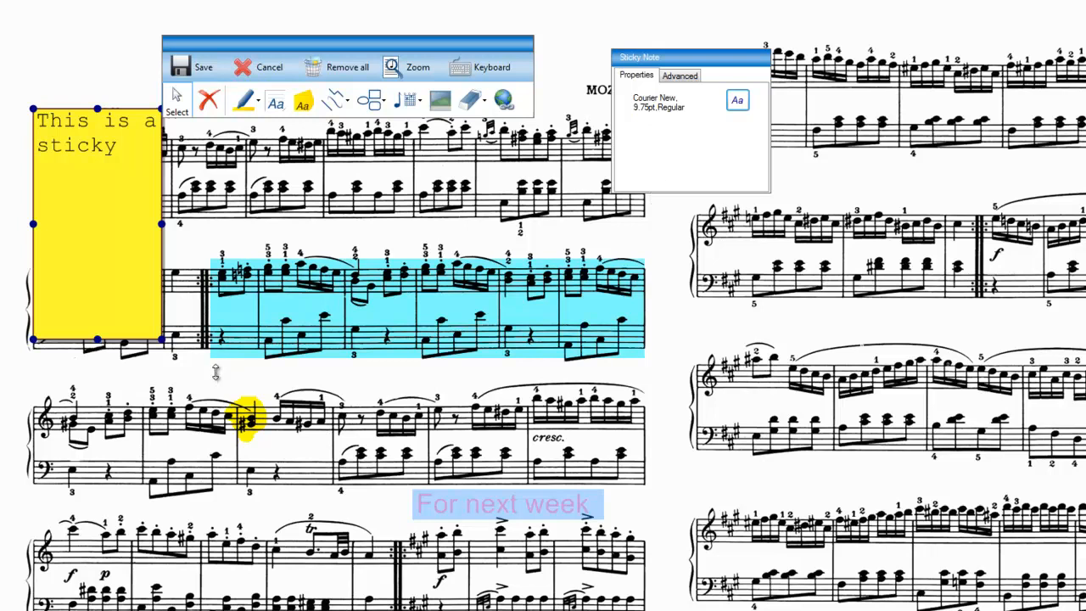
{"action": "left_click_drag", "start_coordinate": [97, 339], "coordinate": [75, 78]}
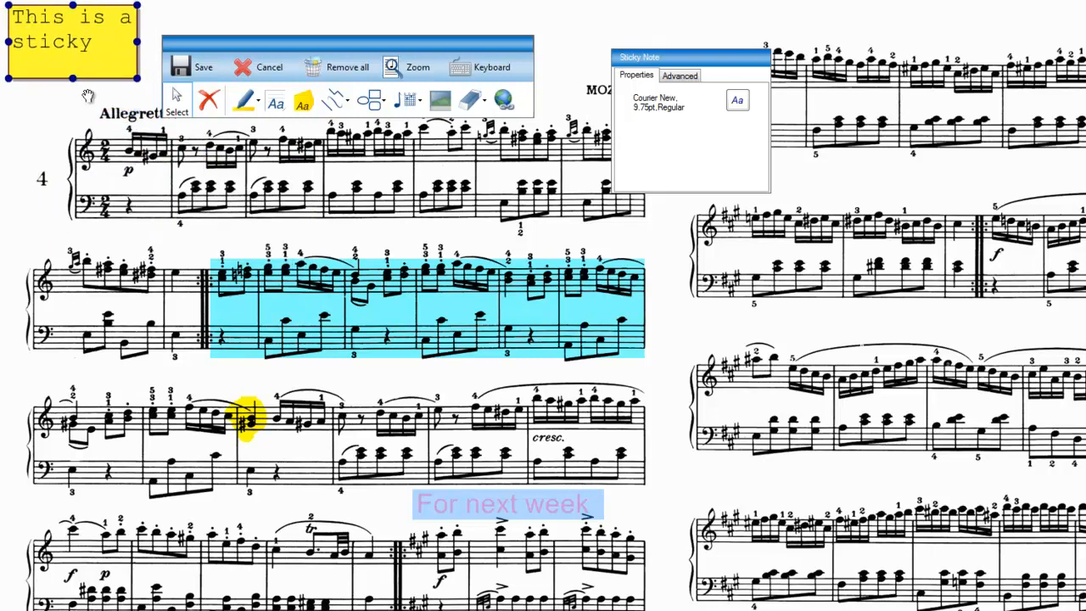
Draw a straight arrow pointing at the yellow-highlighted note in the third system and stretch its tail further up and away.
{"action": "left_click", "coordinate": [347, 107]}
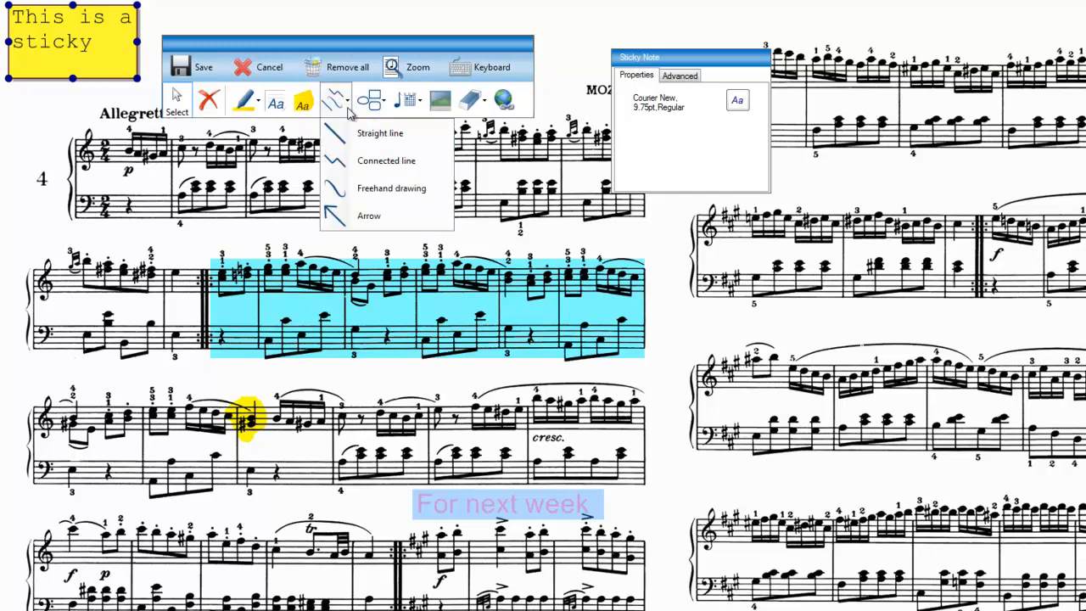
{"action": "left_click", "coordinate": [376, 219]}
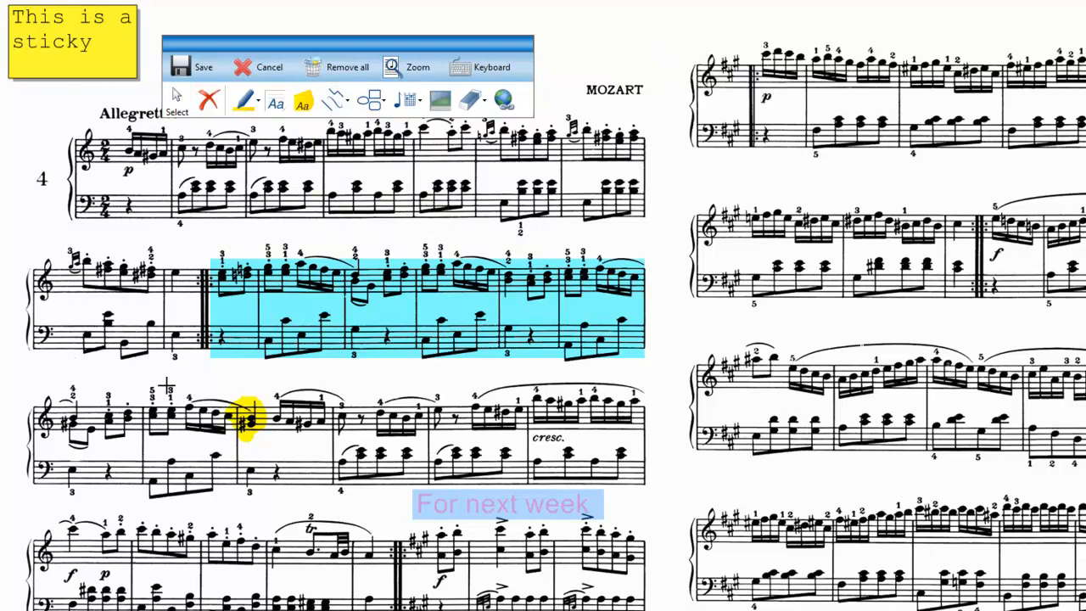
{"action": "left_click_drag", "start_coordinate": [205, 364], "coordinate": [230, 400]}
{"action": "left_click", "coordinate": [176, 98]}
{"action": "left_click", "coordinate": [224, 381]}
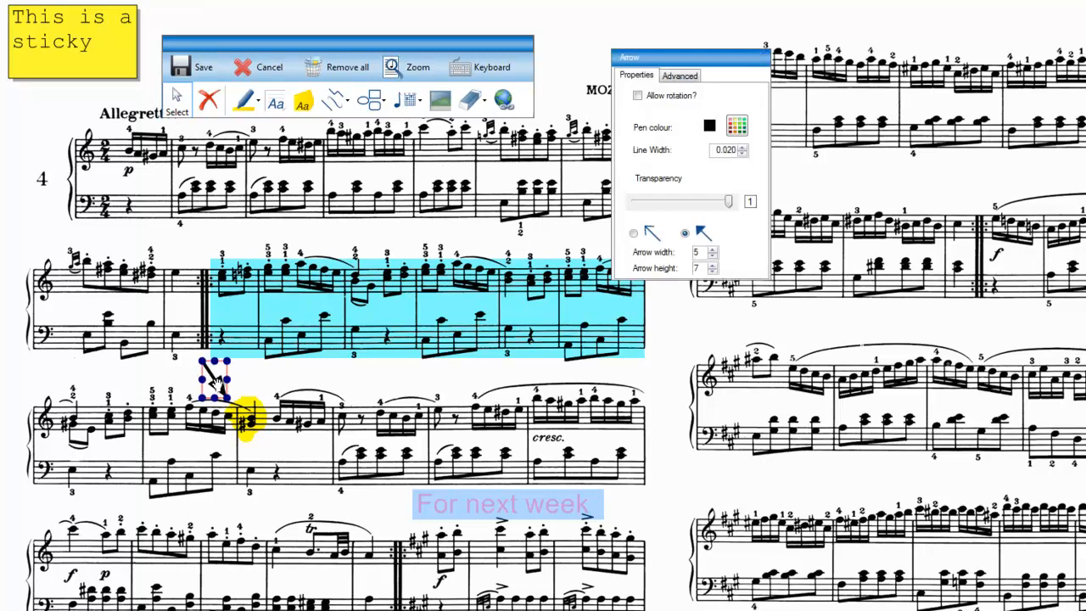
{"action": "left_click_drag", "start_coordinate": [202, 361], "coordinate": [163, 353]}
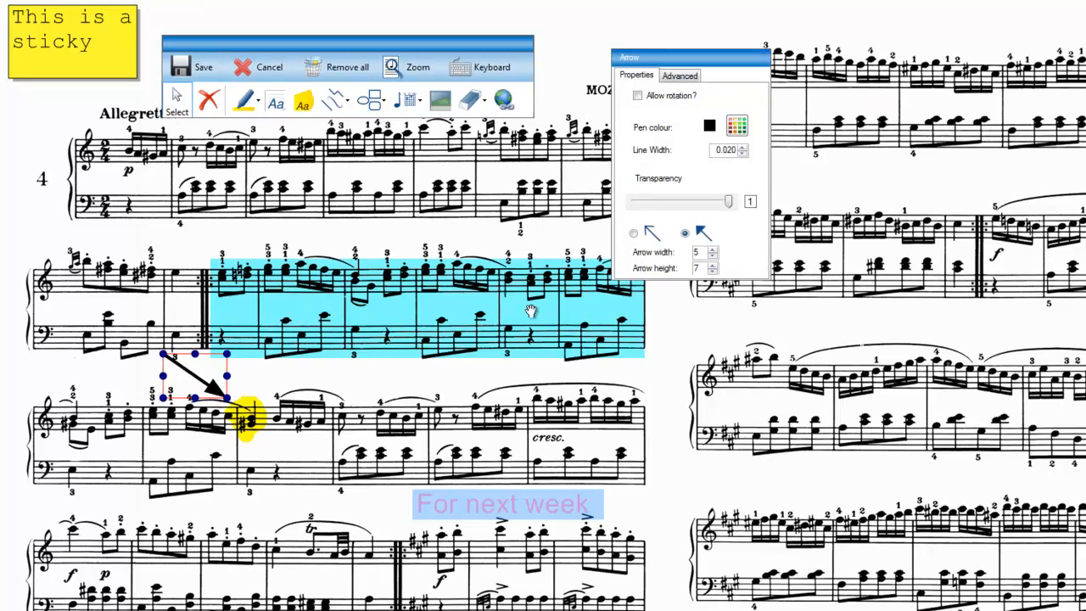
Allow rotation for the arrow, rotate it slightly counterclockwise to a flatter angle, and disable rotation again.
{"action": "left_click", "coordinate": [637, 96]}
{"action": "left_click_drag", "start_coordinate": [196, 375], "coordinate": [194, 367]}
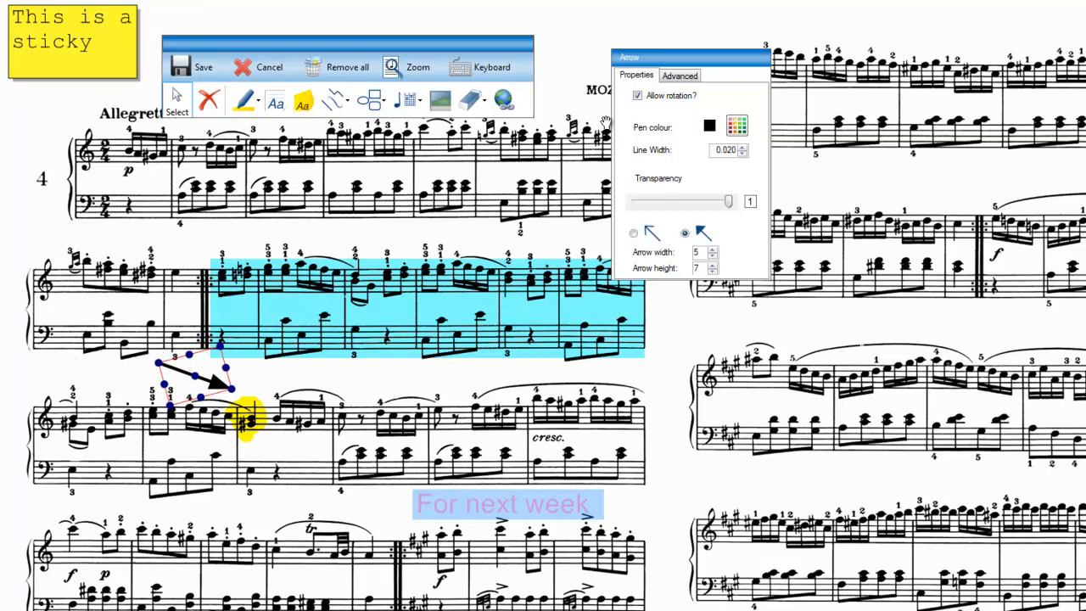
{"action": "left_click", "coordinate": [640, 97]}
Try the open arrowhead style and a different arrowhead width on the arrow.
{"action": "left_click", "coordinate": [634, 234]}
{"action": "left_click", "coordinate": [686, 234]}
{"action": "left_click", "coordinate": [712, 249]}
{"action": "left_click", "coordinate": [713, 249]}
{"action": "left_click", "coordinate": [712, 250]}
{"action": "left_click", "coordinate": [713, 257]}
{"action": "left_click", "coordinate": [713, 257]}
{"action": "left_click", "coordinate": [713, 257]}
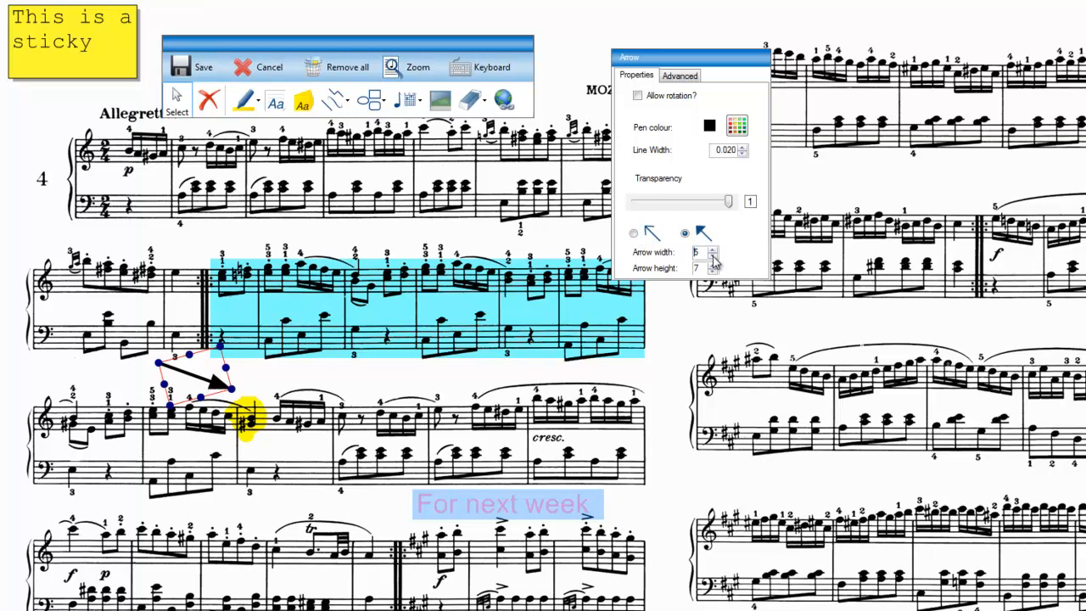
Draw an ellipse around the bass rest below the yellow-highlighted passage in the third system and set its pen colour to green.
{"action": "left_click", "coordinate": [384, 99]}
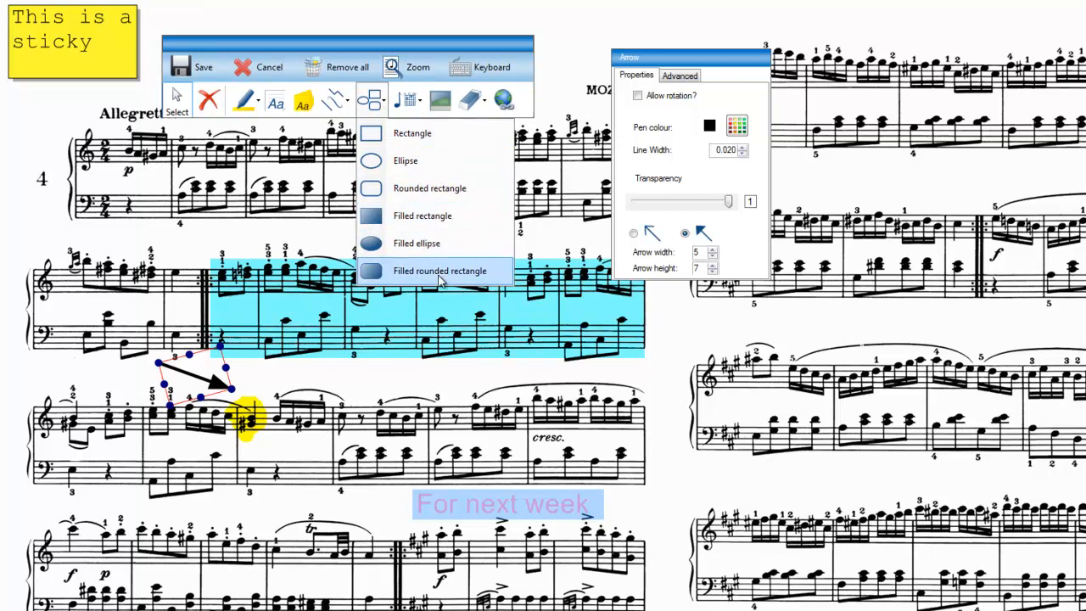
{"action": "left_click", "coordinate": [391, 161]}
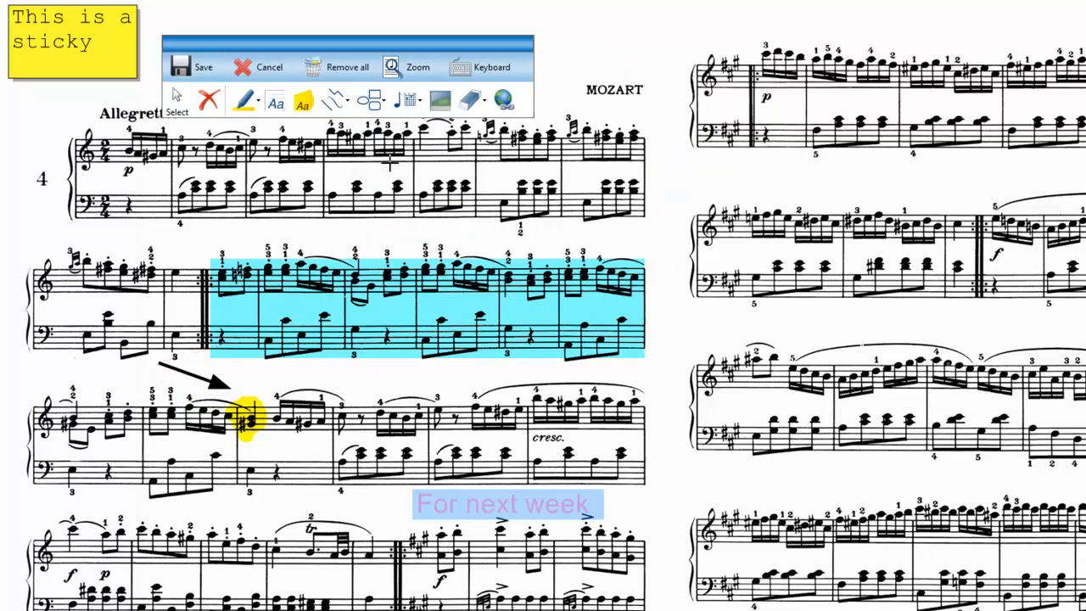
{"action": "left_click_drag", "start_coordinate": [265, 447], "coordinate": [321, 509]}
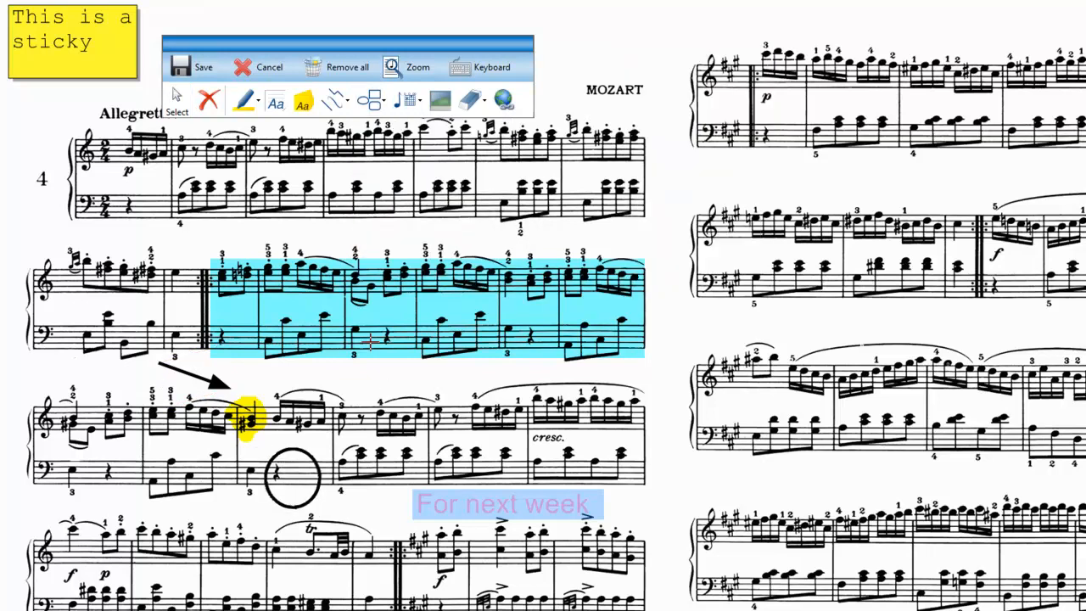
{"action": "left_click", "coordinate": [305, 485]}
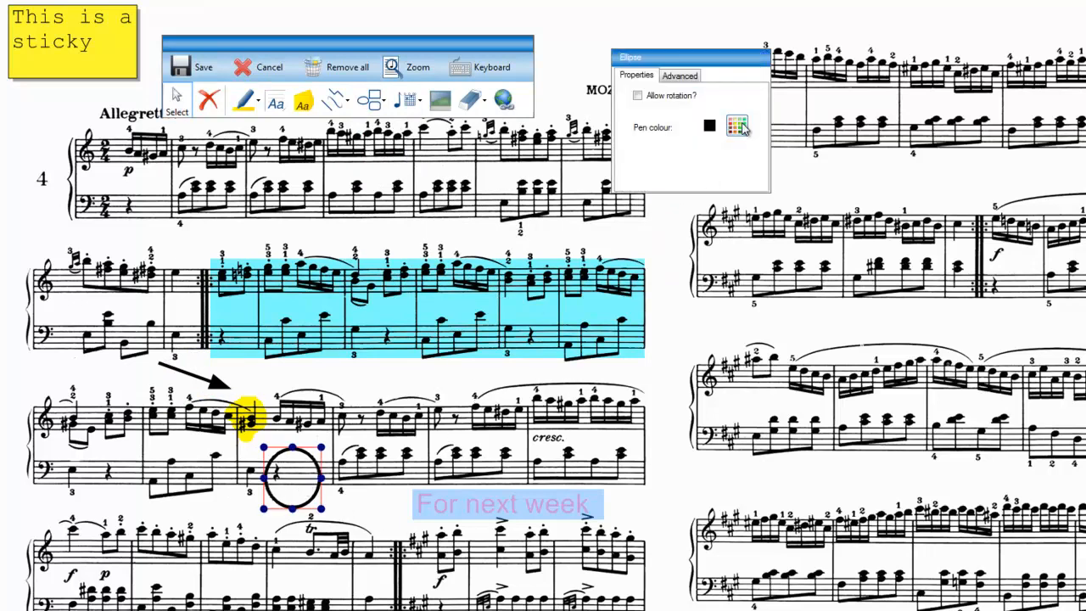
{"action": "left_click", "coordinate": [740, 126]}
{"action": "left_click", "coordinate": [666, 231]}
{"action": "left_click", "coordinate": [643, 394]}
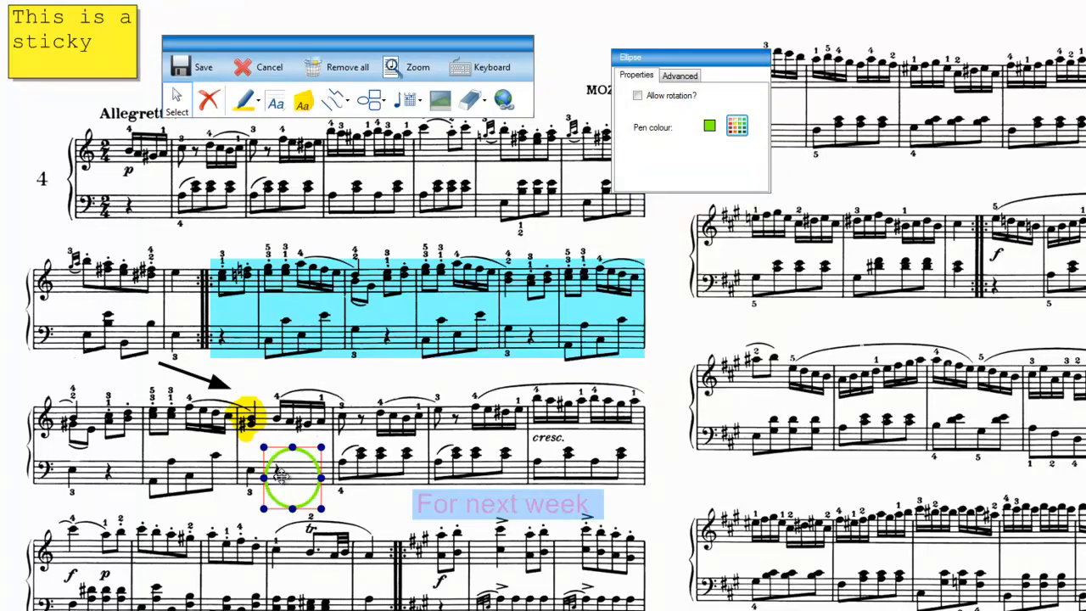
Insert a diminuendo hairpin music symbol above the middle of the third system.
{"action": "left_click", "coordinate": [384, 101]}
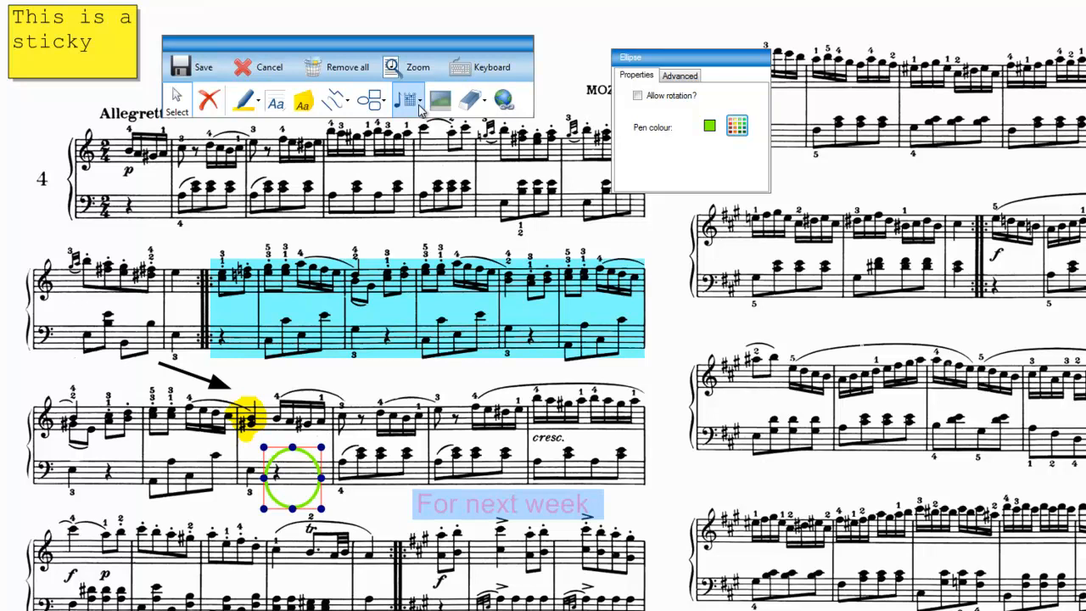
{"action": "left_click", "coordinate": [419, 103]}
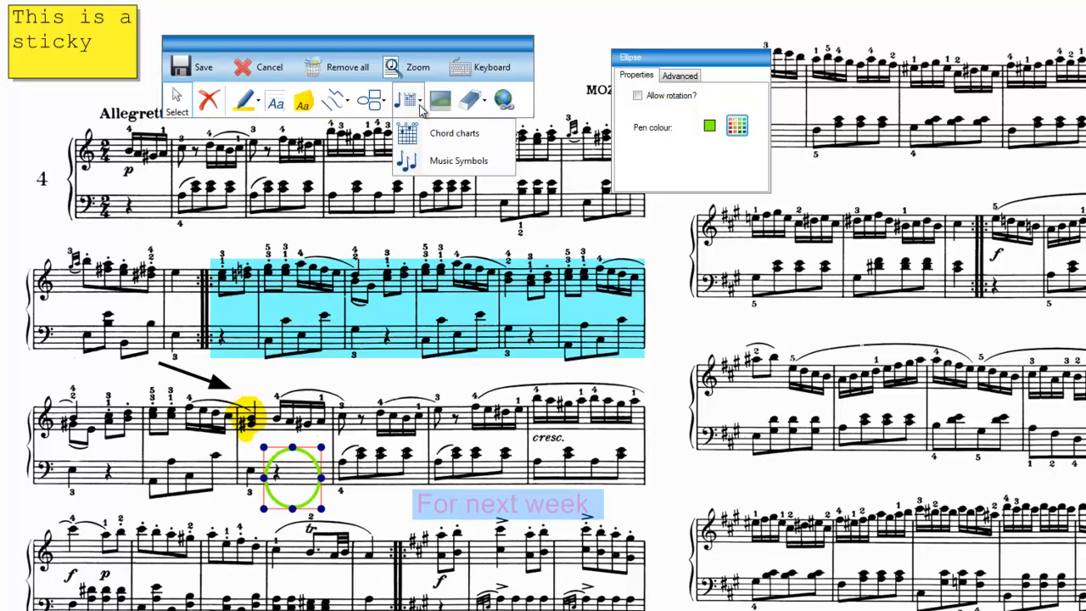
{"action": "left_click", "coordinate": [438, 165]}
{"action": "left_click_drag", "start_coordinate": [225, 106], "coordinate": [719, 30]}
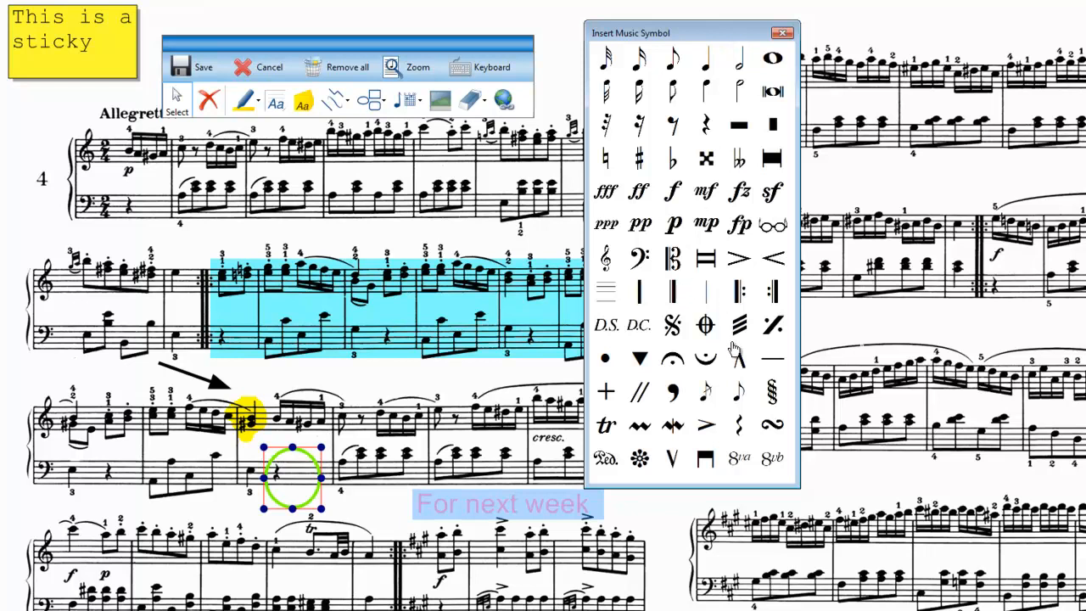
{"action": "left_click", "coordinate": [738, 262]}
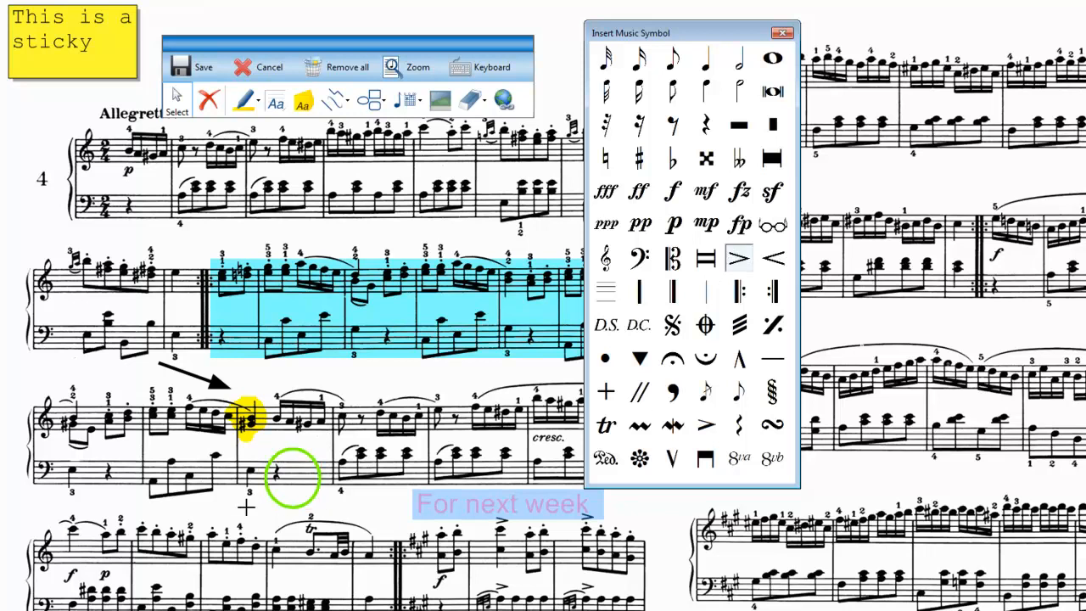
{"action": "left_click_drag", "start_coordinate": [380, 373], "coordinate": [492, 389]}
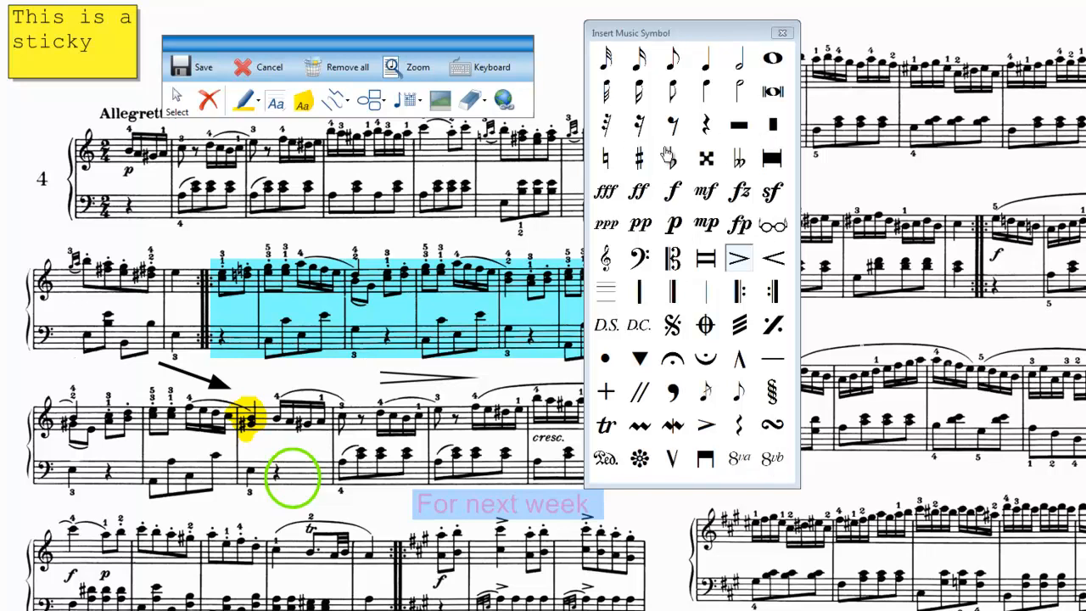
{"action": "left_click", "coordinate": [782, 33]}
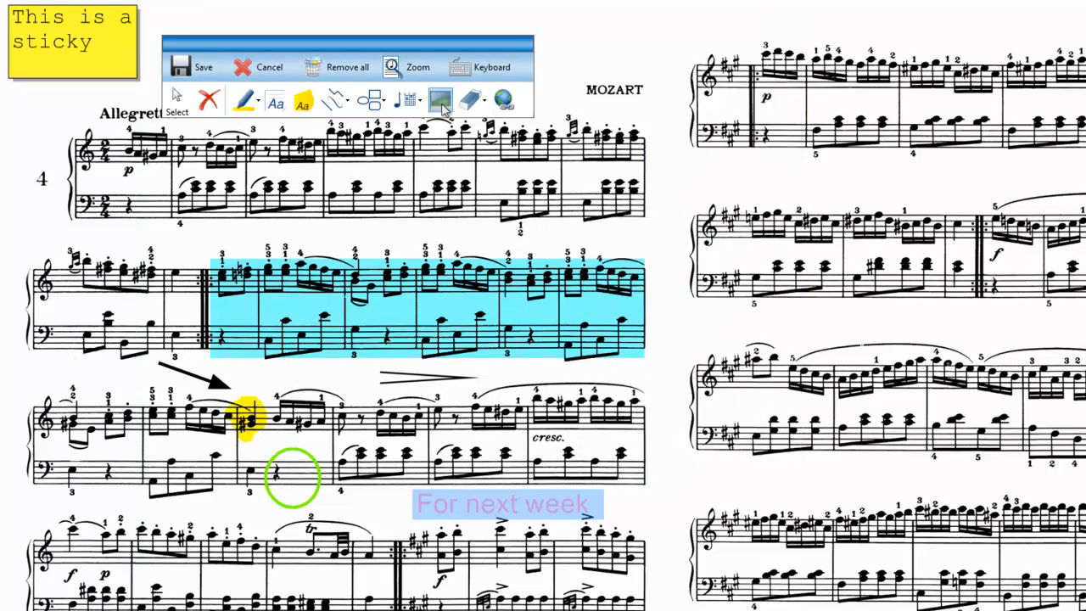
Insert the mozart picture from the Pictures library above the composer's name on the first page.
{"action": "left_click", "coordinate": [414, 101]}
{"action": "left_click", "coordinate": [443, 103]}
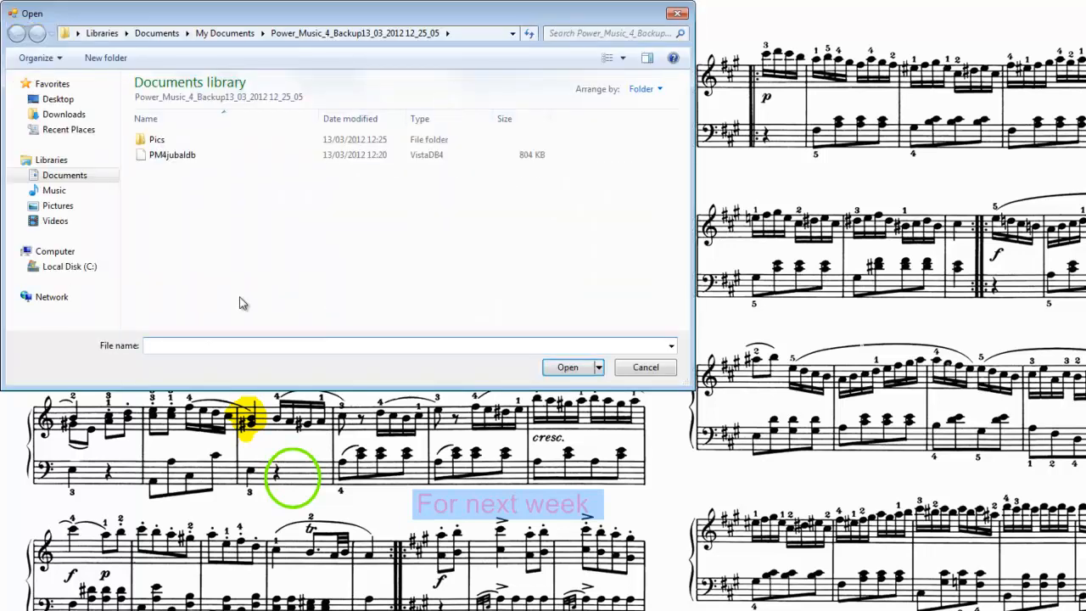
{"action": "left_click", "coordinate": [59, 208]}
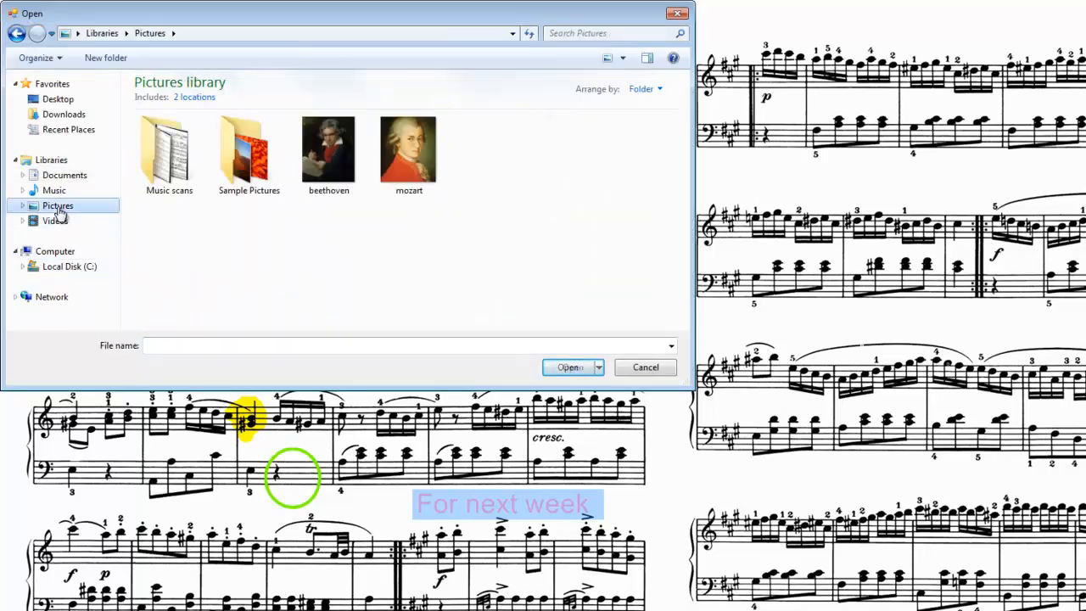
{"action": "double_click", "coordinate": [415, 169]}
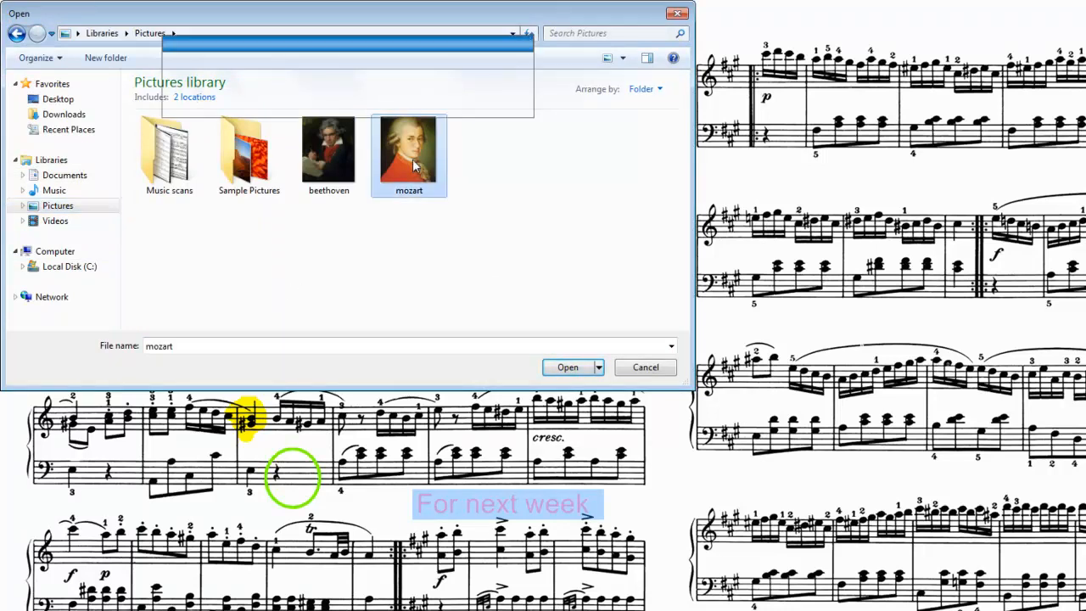
{"action": "left_click_drag", "start_coordinate": [562, 28], "coordinate": [648, 106]}
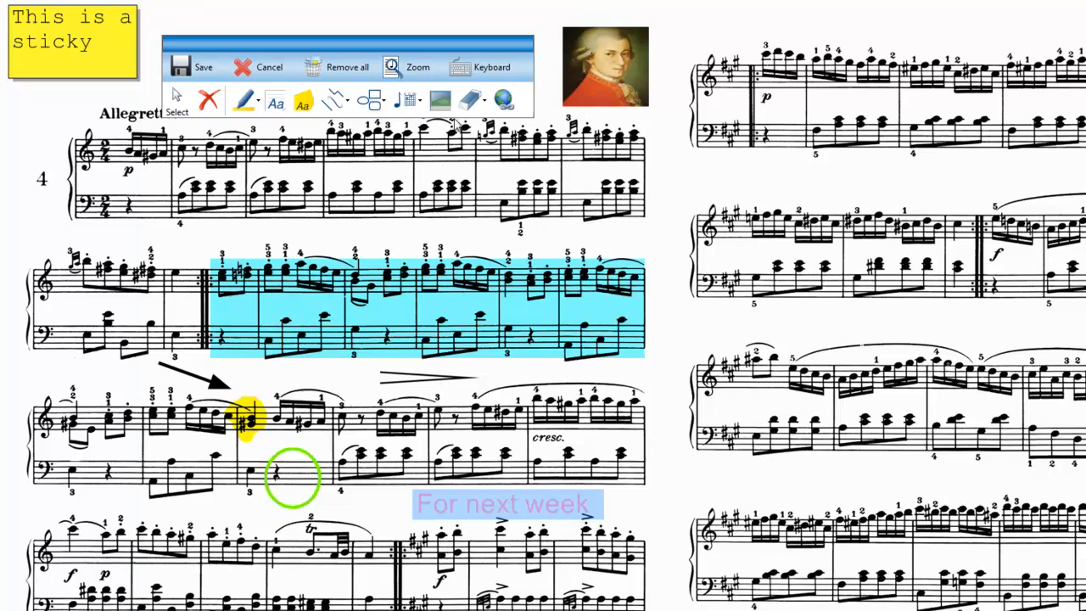
Erase the number 4 beside the first system with the Medium eraser and delete that erasure.
{"action": "left_click", "coordinate": [485, 102]}
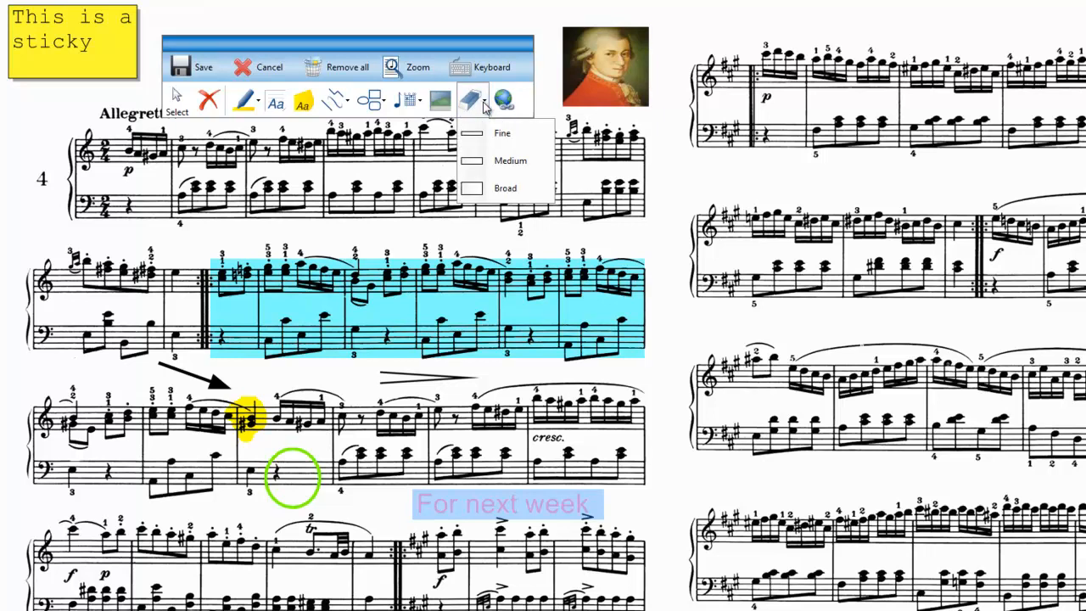
{"action": "left_click", "coordinate": [511, 163]}
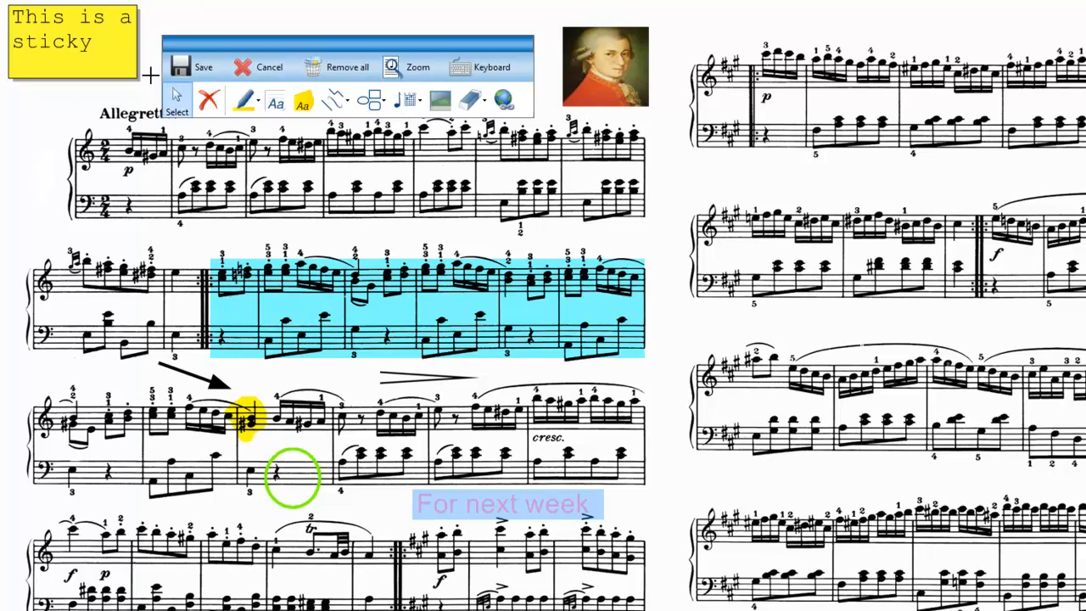
{"action": "left_click", "coordinate": [44, 178]}
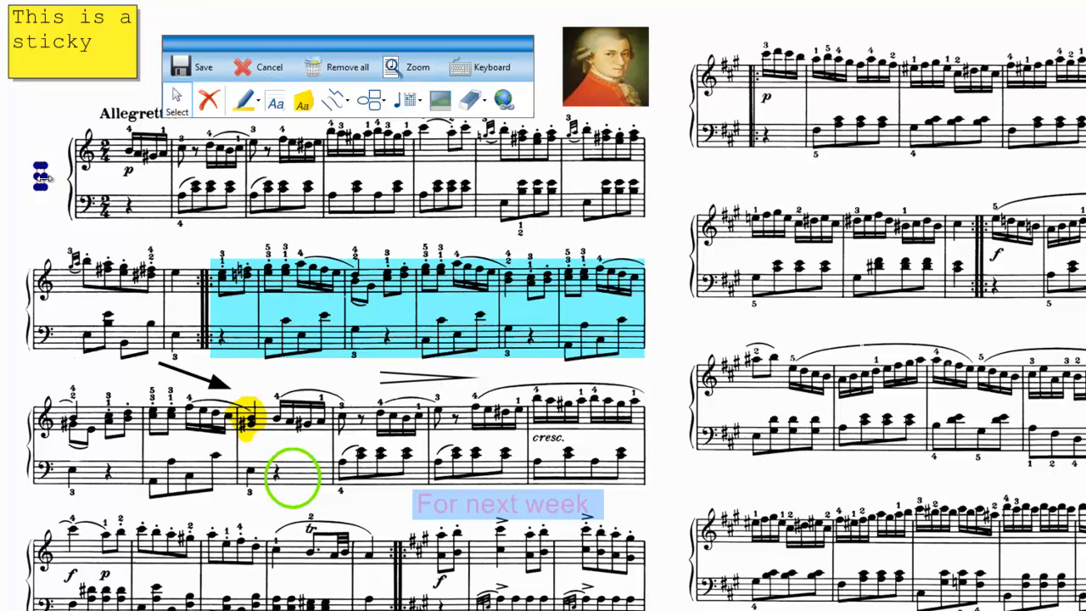
{"action": "left_click", "coordinate": [203, 104]}
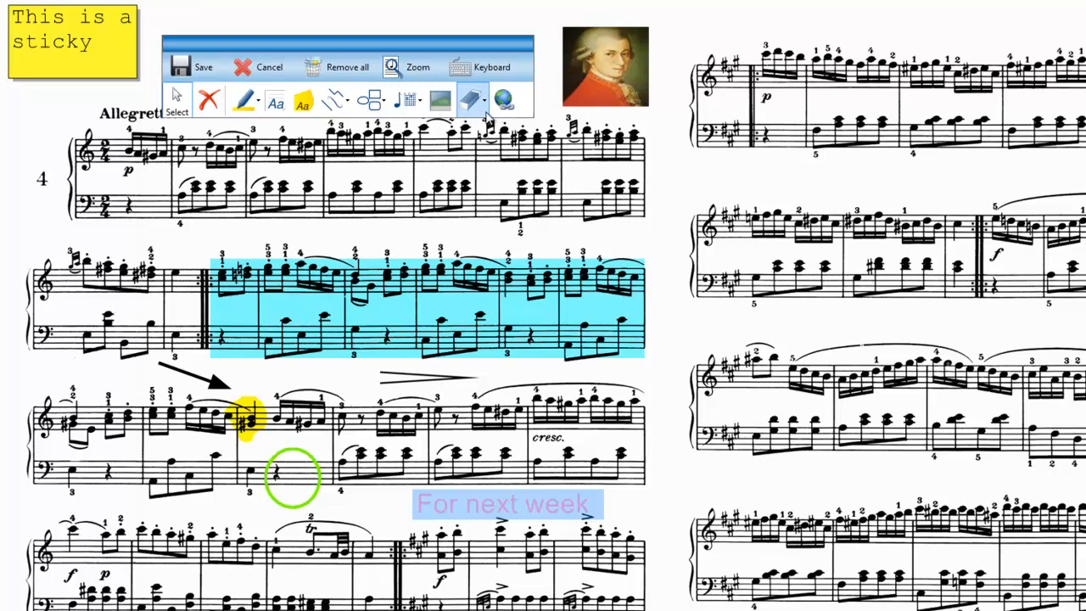
Uncover the ALLA TURCA title and place a URL link annotation across it.
{"action": "mouse_move", "coordinate": [459, 43]}
{"action": "left_mouse_down"}
{"action": "mouse_move", "coordinate": [479, 128]}
{"action": "mouse_move", "coordinate": [463, 112]}
{"action": "left_mouse_up"}
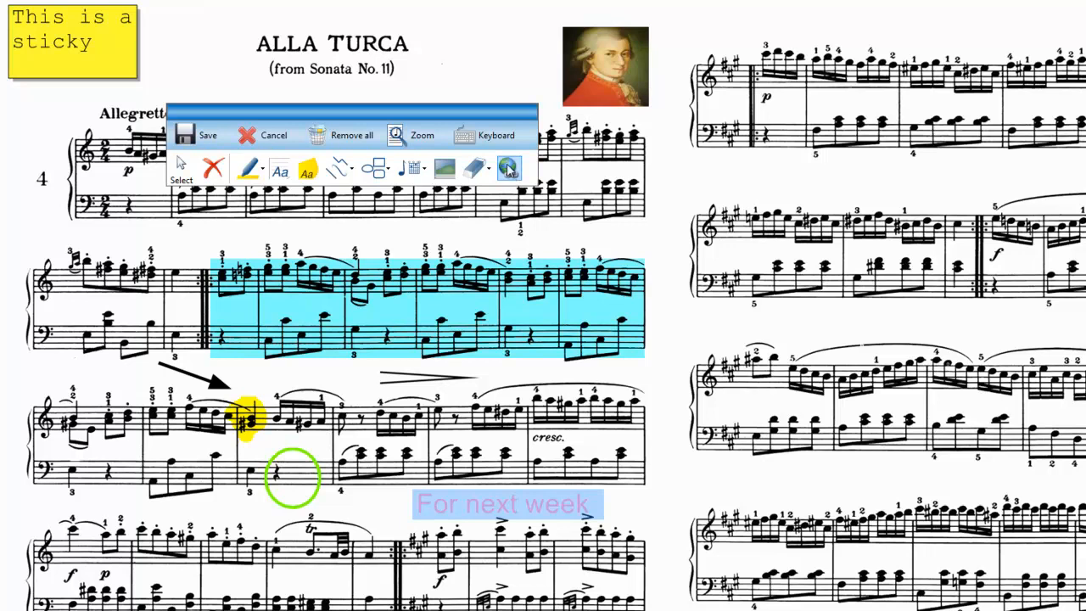
{"action": "left_click", "coordinate": [507, 170]}
{"action": "left_click_drag", "start_coordinate": [212, 17], "coordinate": [467, 47]}
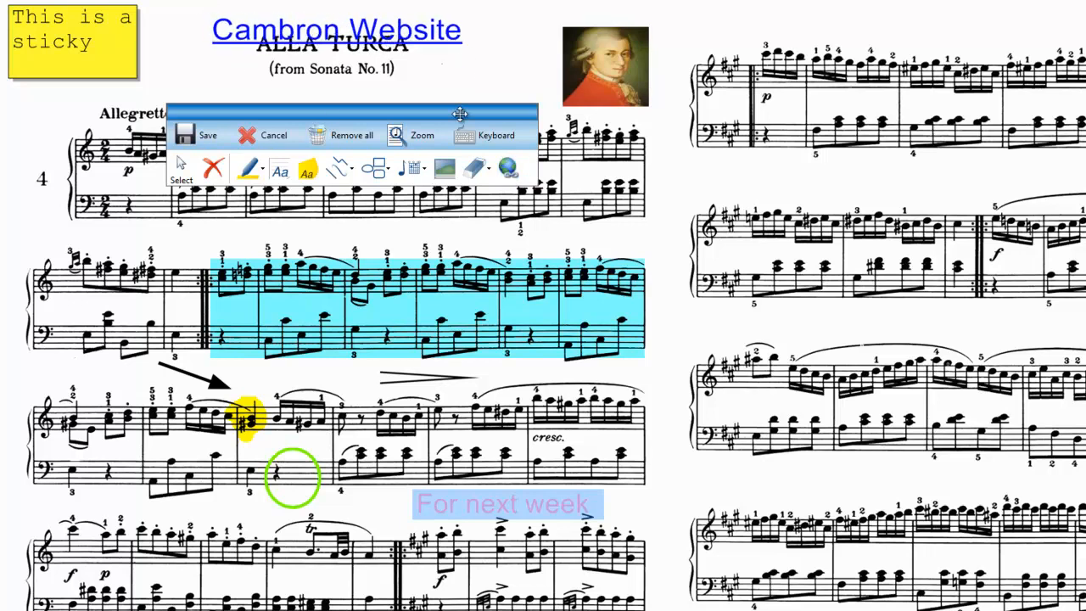
Set the text of the URL link over the title to "YouTube Video".
{"action": "left_click", "coordinate": [180, 168]}
{"action": "left_click", "coordinate": [323, 32]}
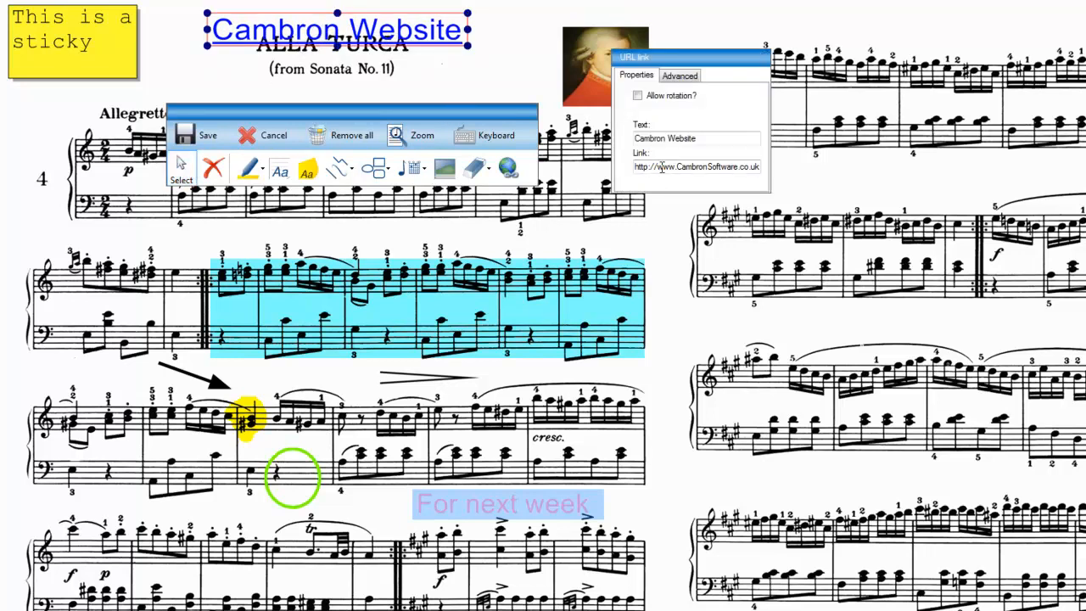
{"action": "left_click_drag", "start_coordinate": [714, 137], "coordinate": [616, 141]}
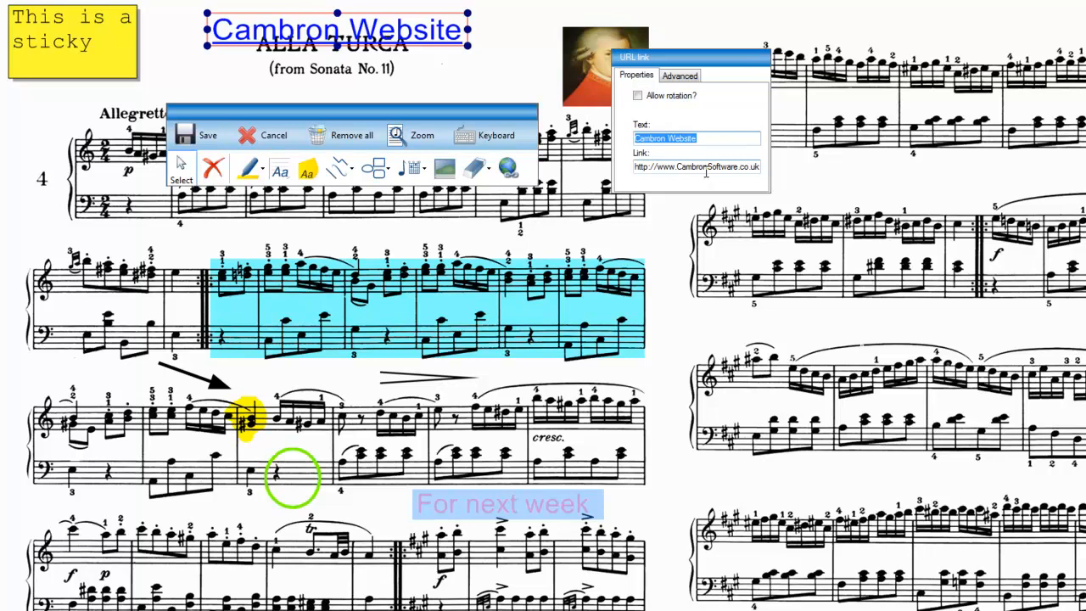
{"action": "type", "text": "YouTube"}
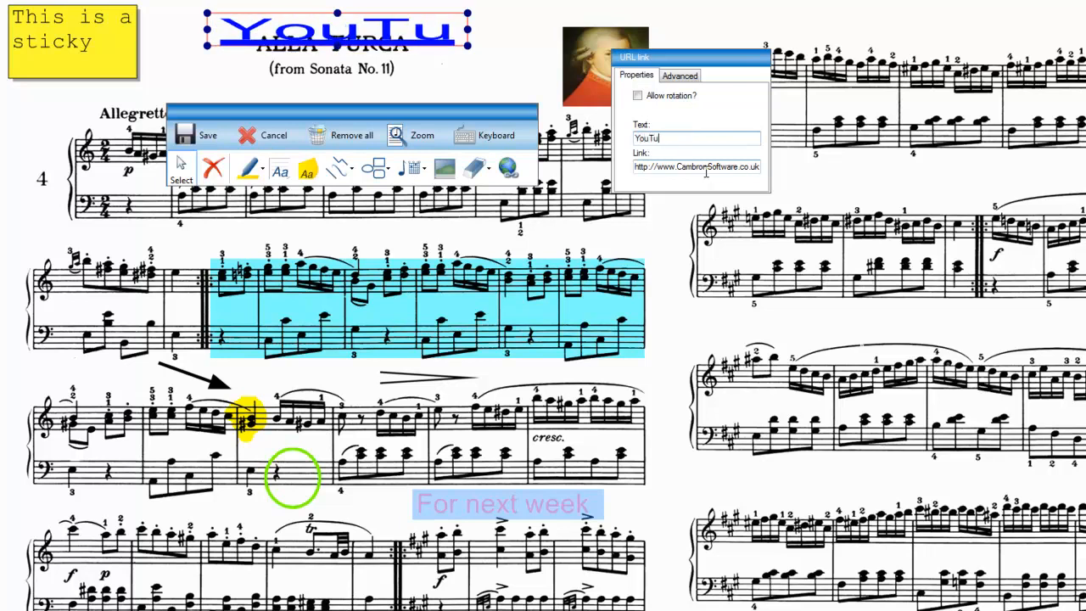
{"action": "type", "text": " Video"}
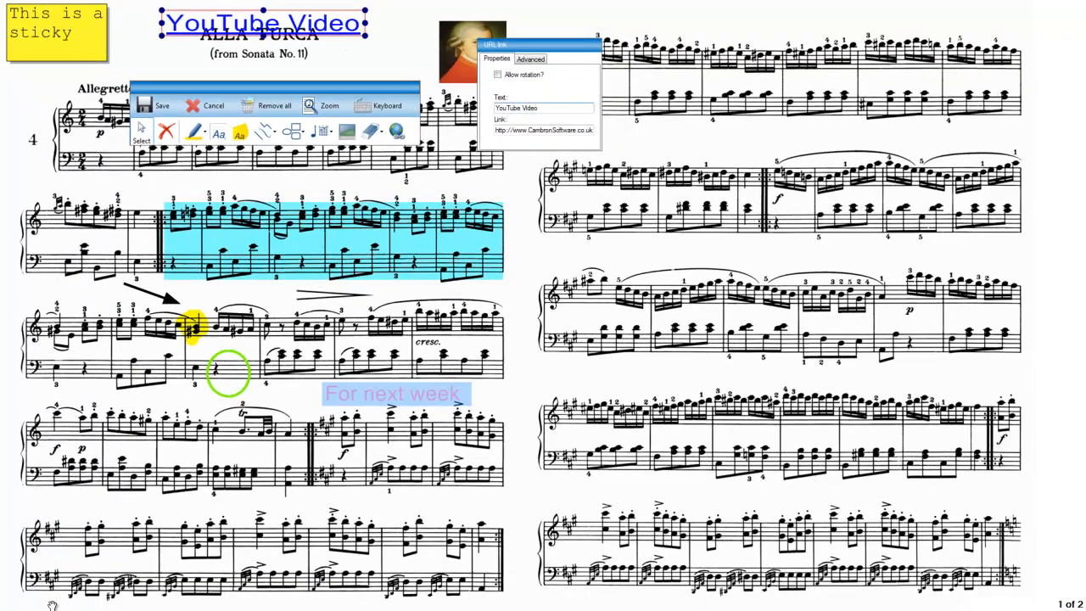
Switch to Internet Explorer and copy the web address of the Mozart - Rondo Alla Turca YouTube video.
{"action": "left_click", "coordinate": [14, 600]}
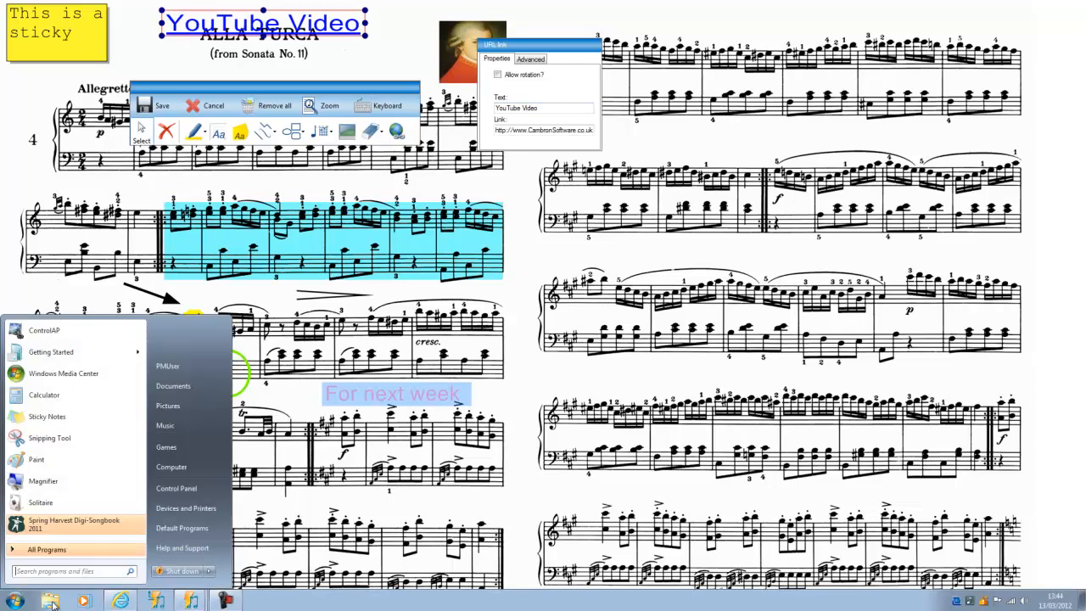
{"action": "left_click", "coordinate": [121, 600]}
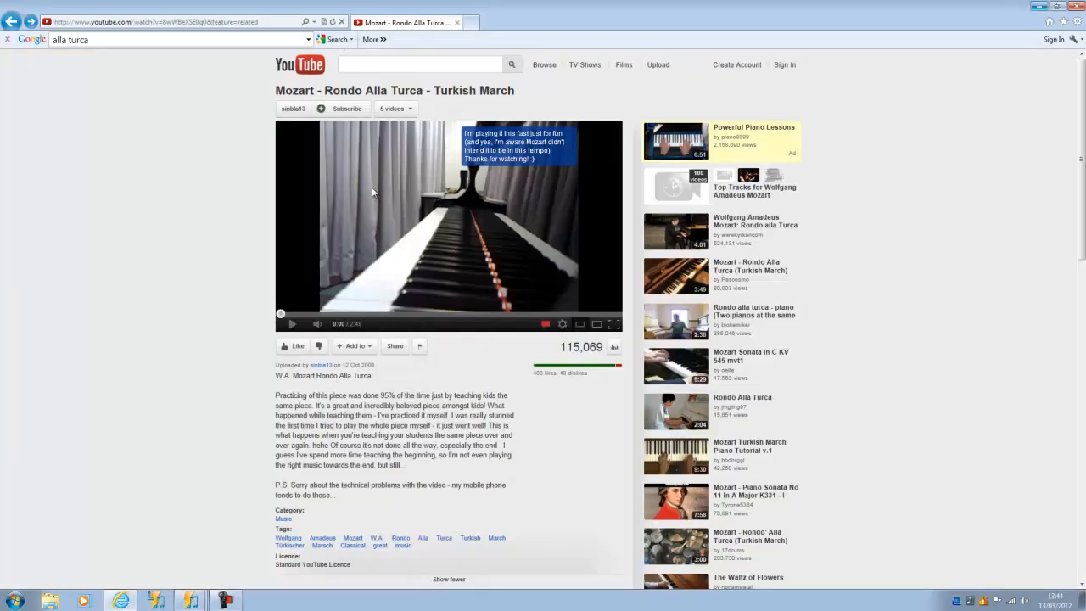
{"action": "left_click", "coordinate": [273, 24]}
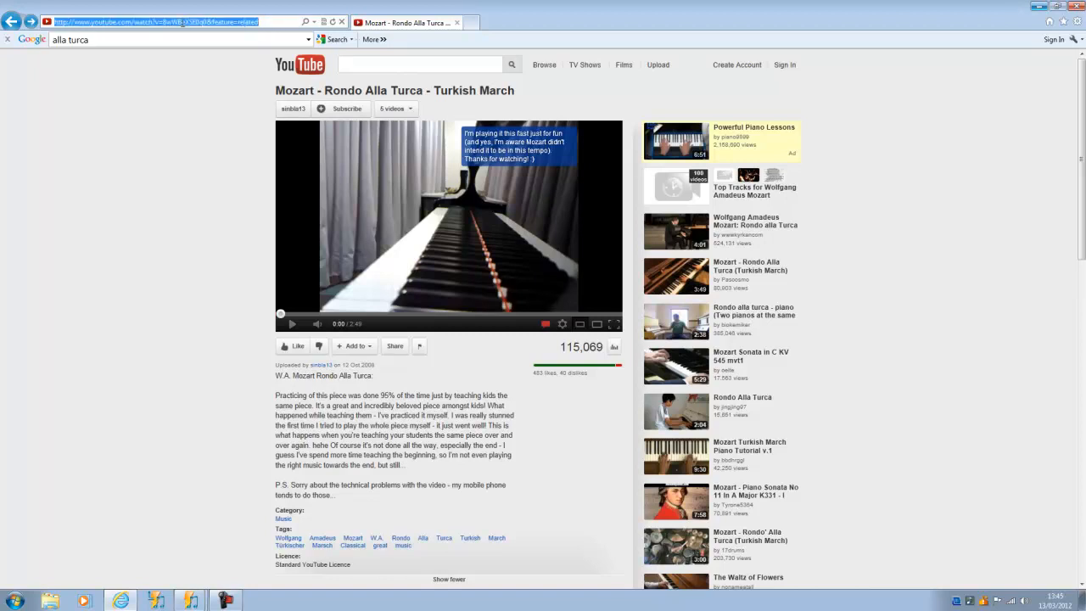
{"action": "key", "text": "ctrl+c"}
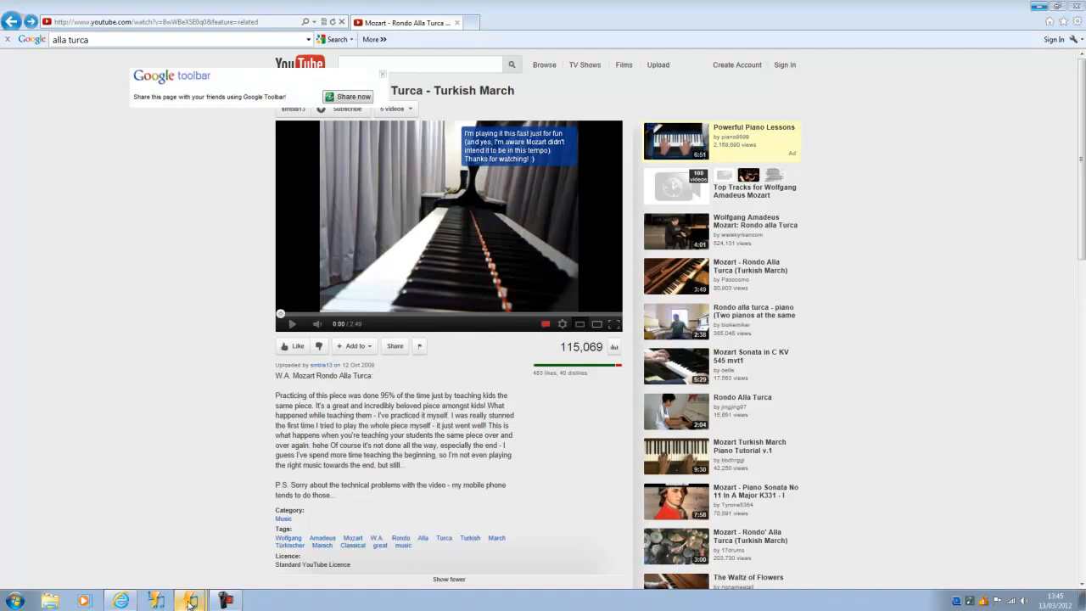
Return to Power Music and replace the link address of the YouTube Video annotation with the copied video address.
{"action": "left_click", "coordinate": [191, 603]}
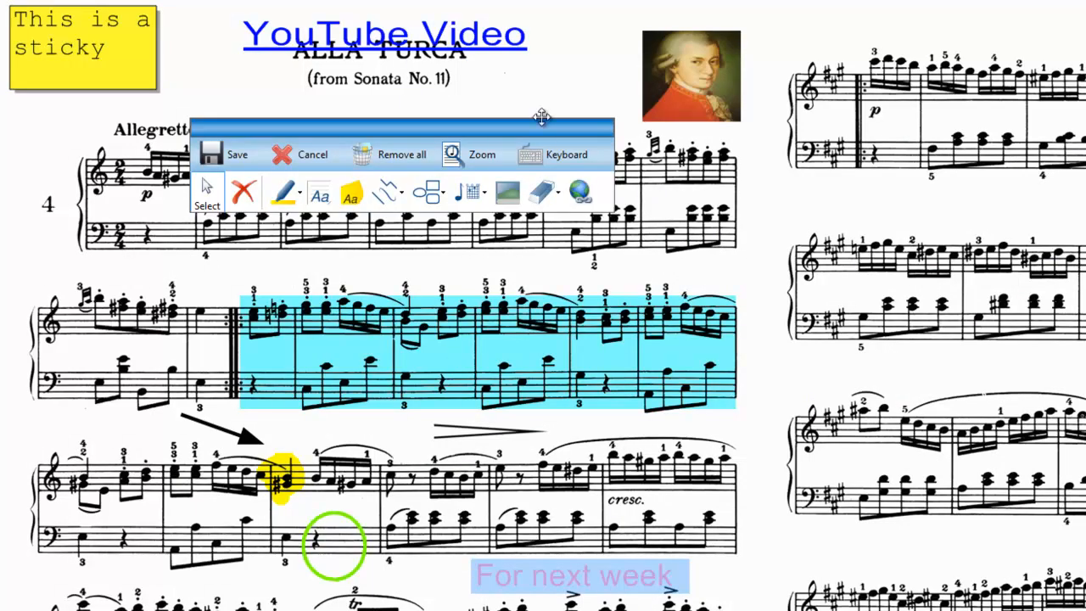
{"action": "left_click", "coordinate": [422, 41]}
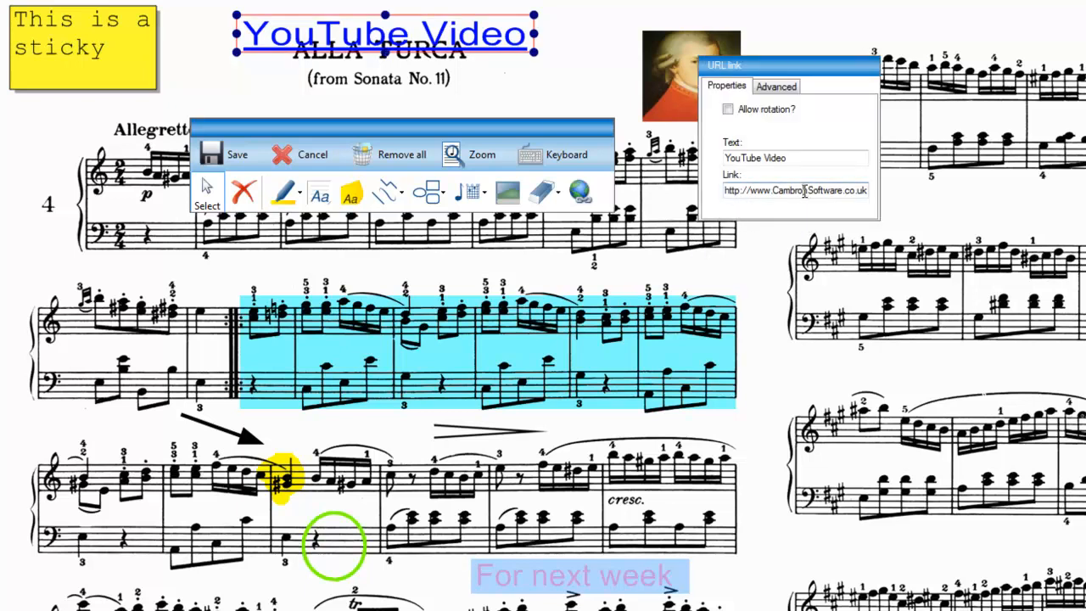
{"action": "left_click_drag", "start_coordinate": [865, 192], "coordinate": [728, 190]}
{"action": "key", "text": "BackSpace"}
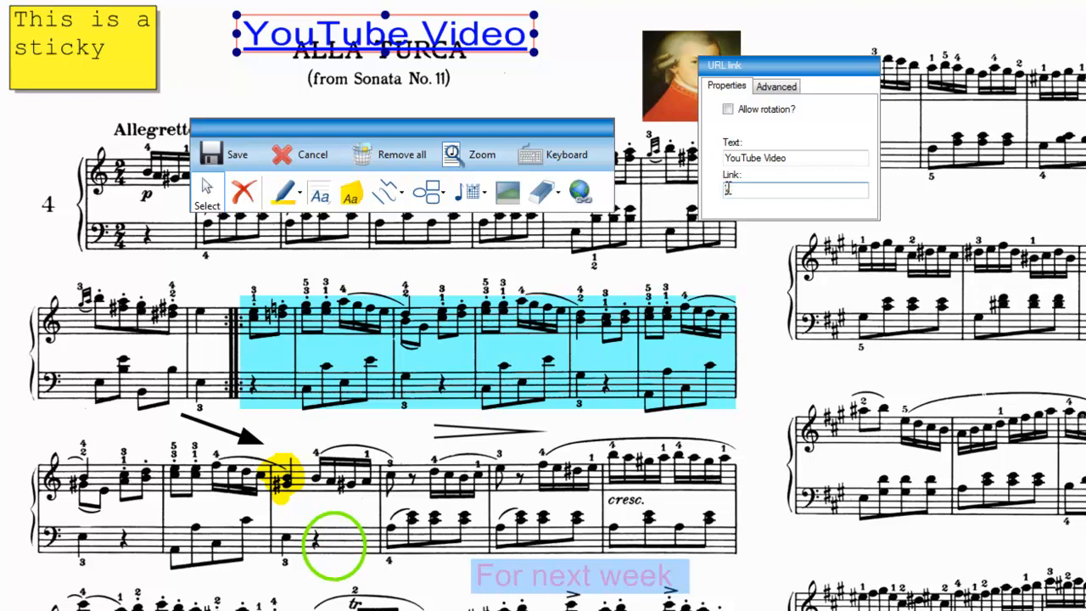
{"action": "key", "text": "ctrl+v"}
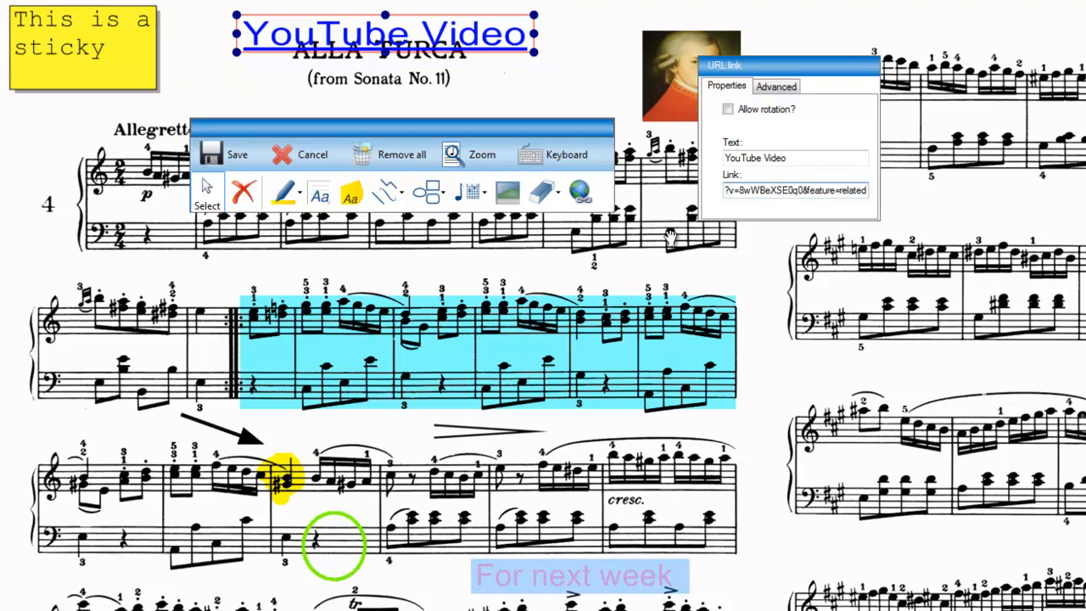
{"action": "left_click", "coordinate": [751, 263]}
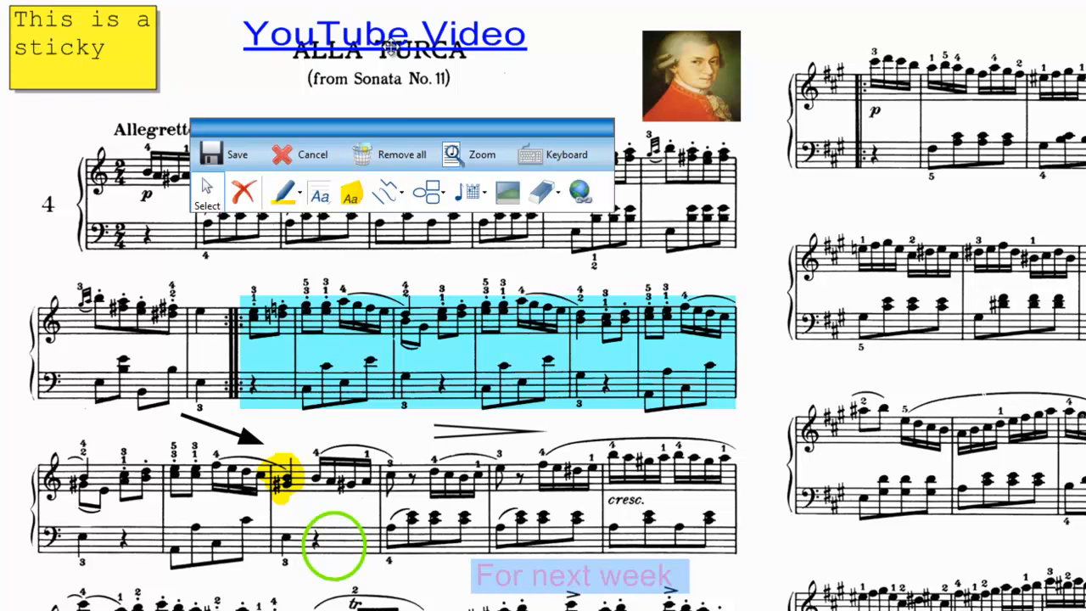
Save the annotations on the first page and leave the full-screen view.
{"action": "left_click", "coordinate": [218, 155]}
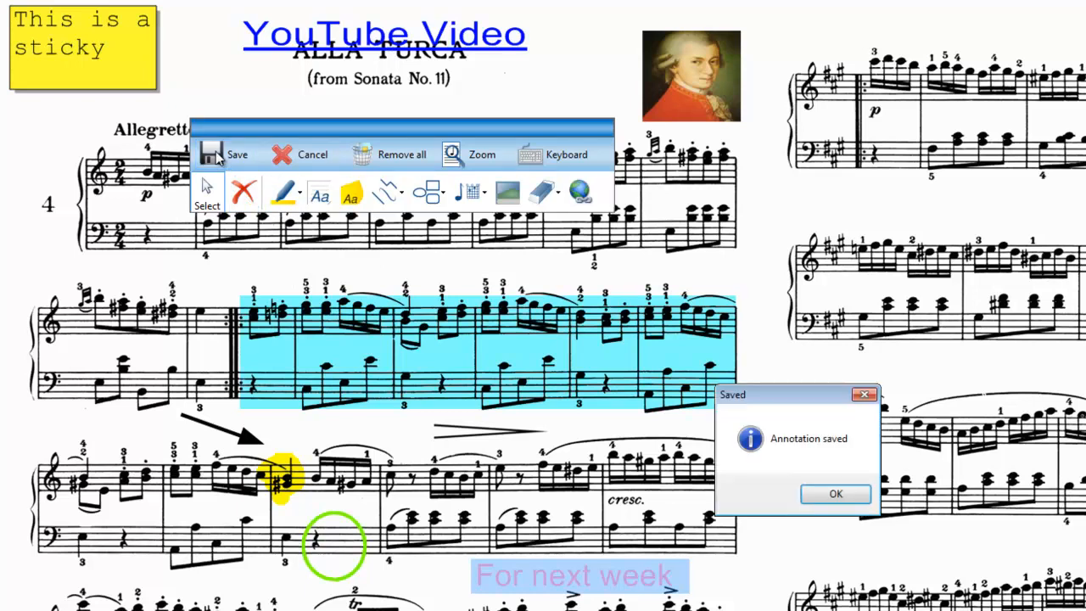
{"action": "left_click", "coordinate": [835, 494]}
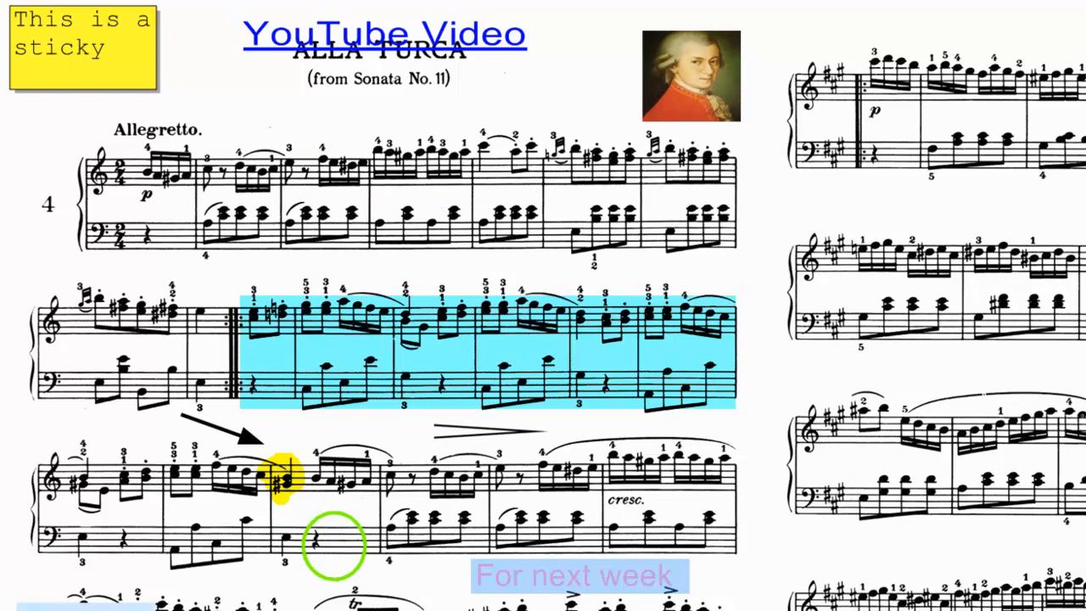
{"action": "key", "text": "Escape"}
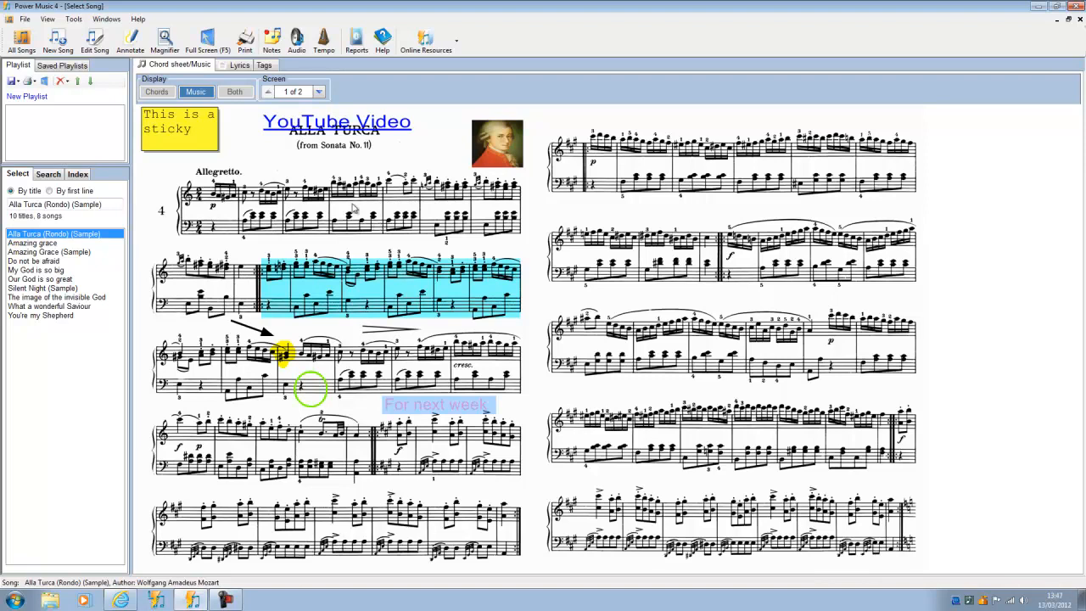
Test the YouTube Video link from the full-screen score, pause the video and close all browser tabs.
{"action": "left_click", "coordinate": [208, 48]}
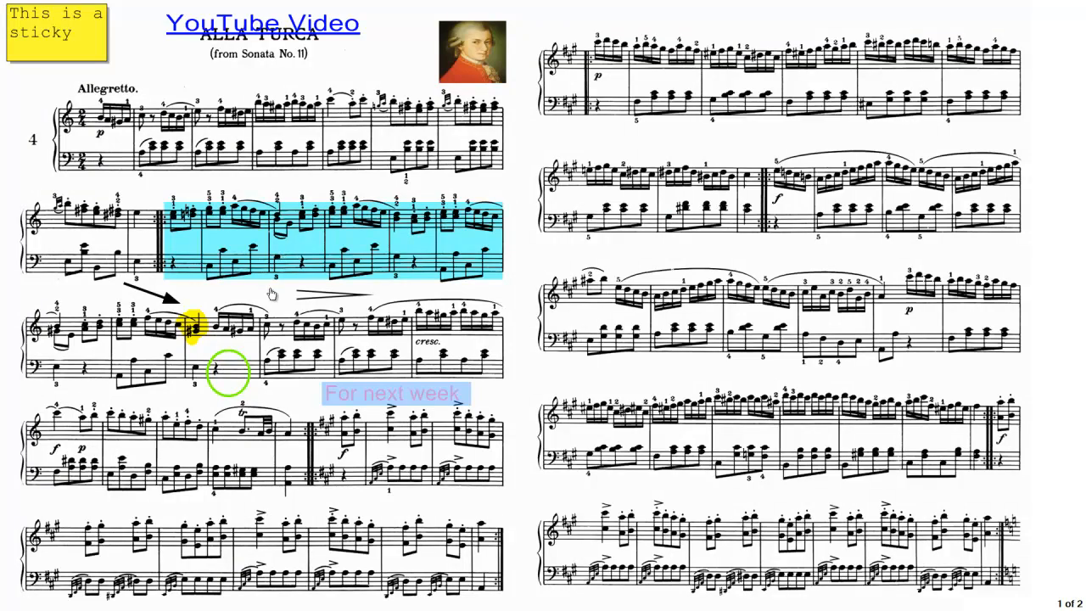
{"action": "left_click", "coordinate": [274, 27]}
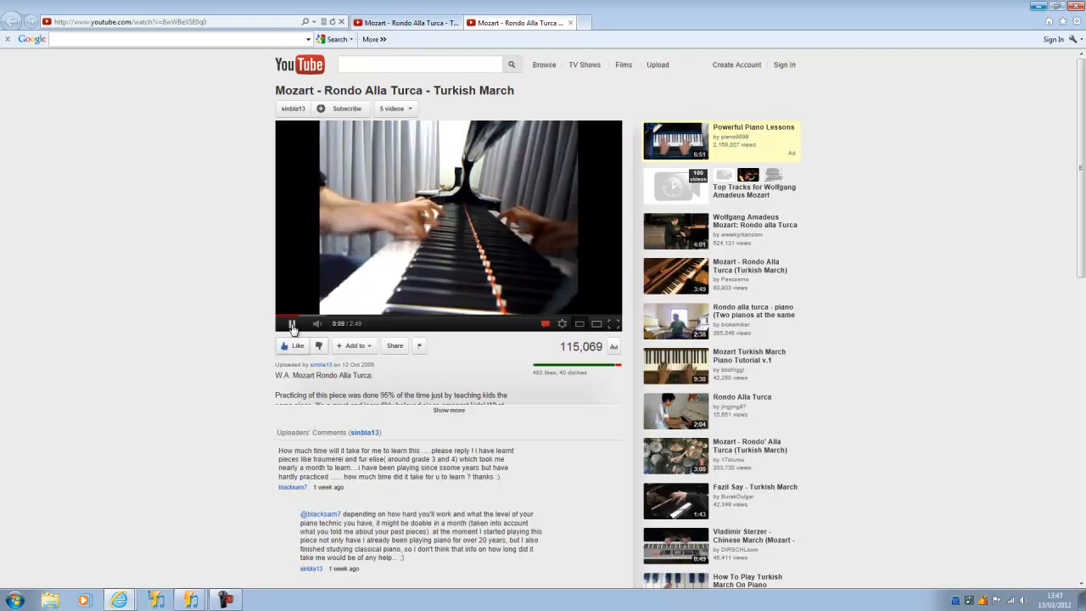
{"action": "left_click", "coordinate": [292, 326]}
{"action": "left_click", "coordinate": [1075, 6]}
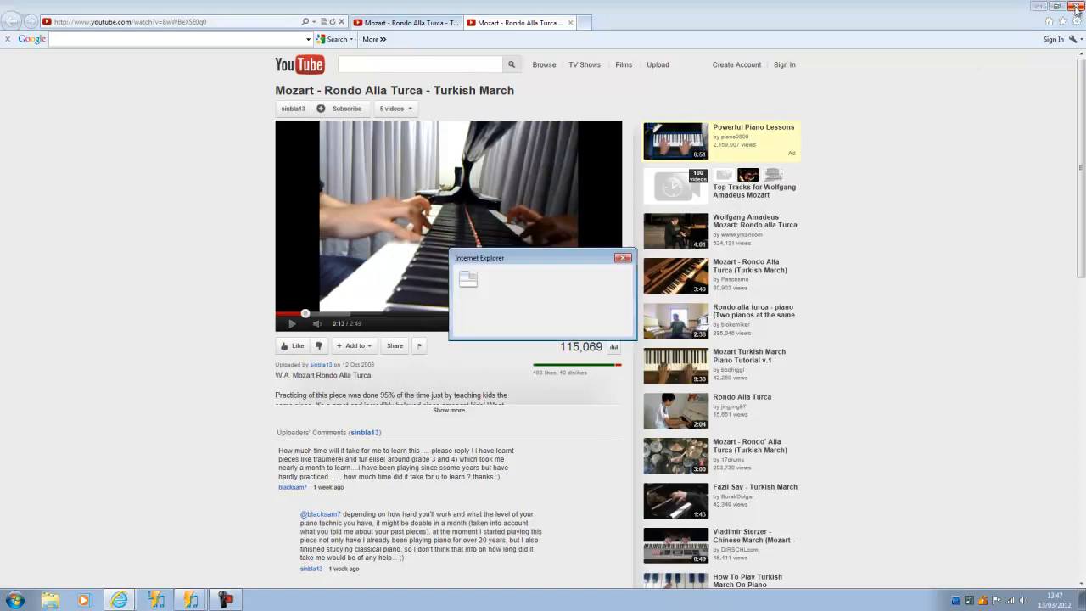
{"action": "left_click", "coordinate": [503, 305]}
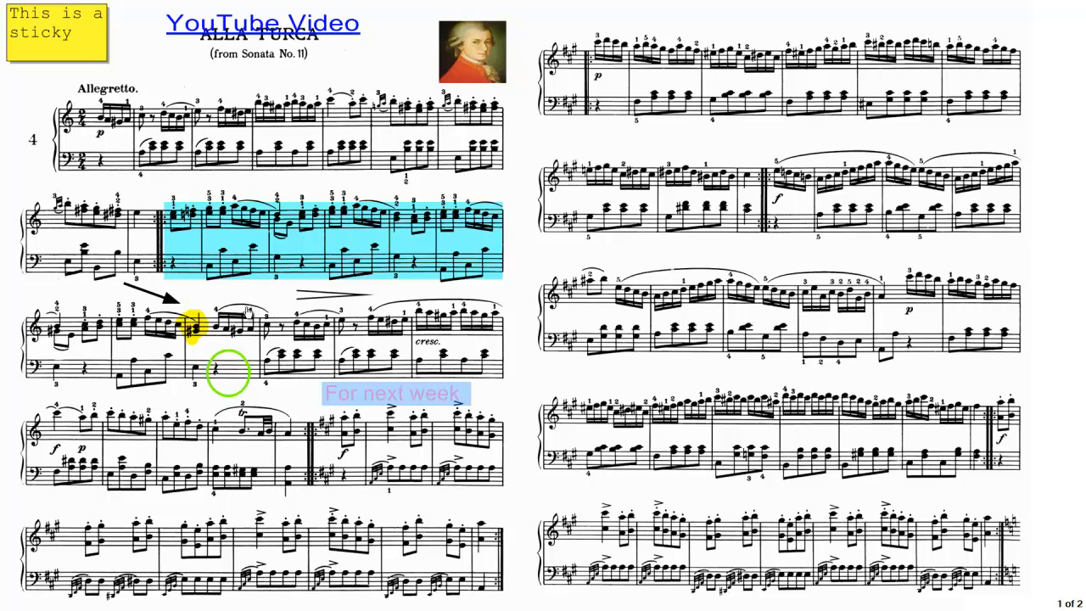
Bring up the annotation tools over the full-screen score and enlarge the first page to 150 %.
{"action": "left_click", "coordinate": [249, 312]}
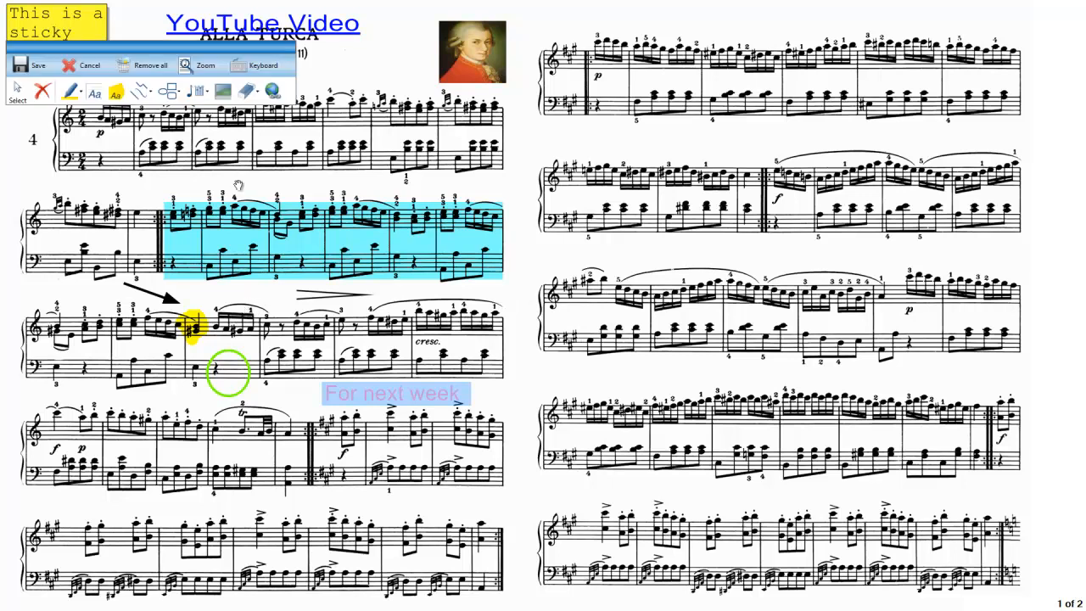
{"action": "left_click_drag", "start_coordinate": [193, 53], "coordinate": [272, 102]}
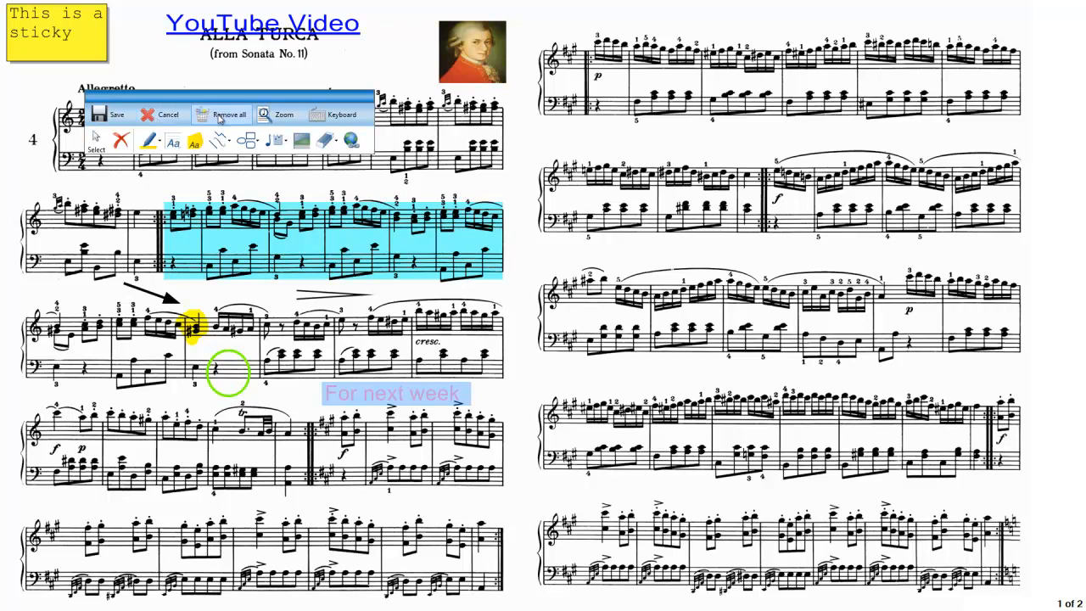
{"action": "left_click", "coordinate": [277, 118]}
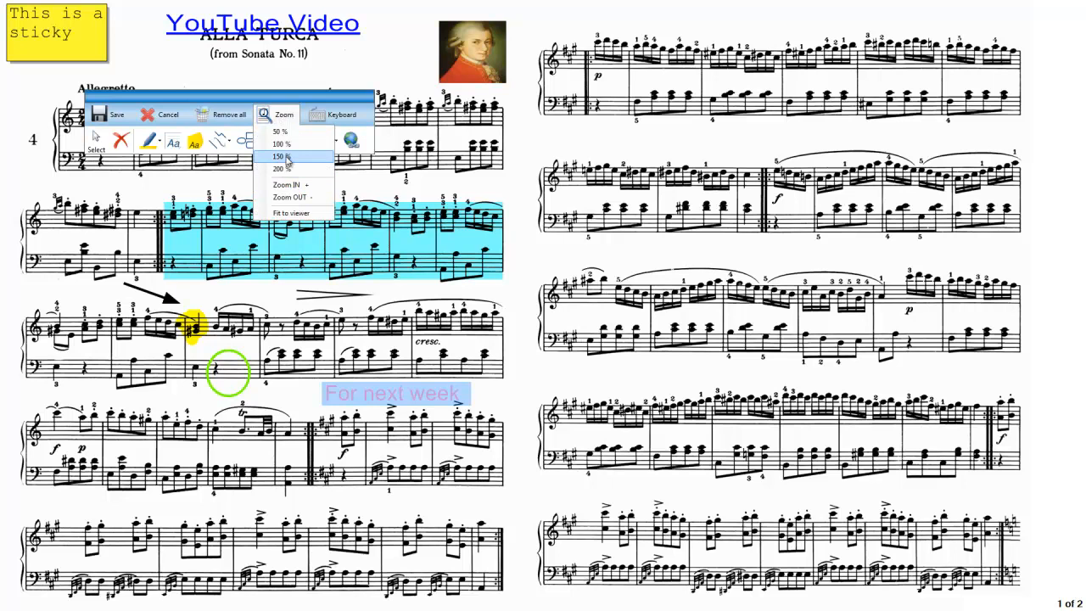
{"action": "left_click", "coordinate": [287, 158]}
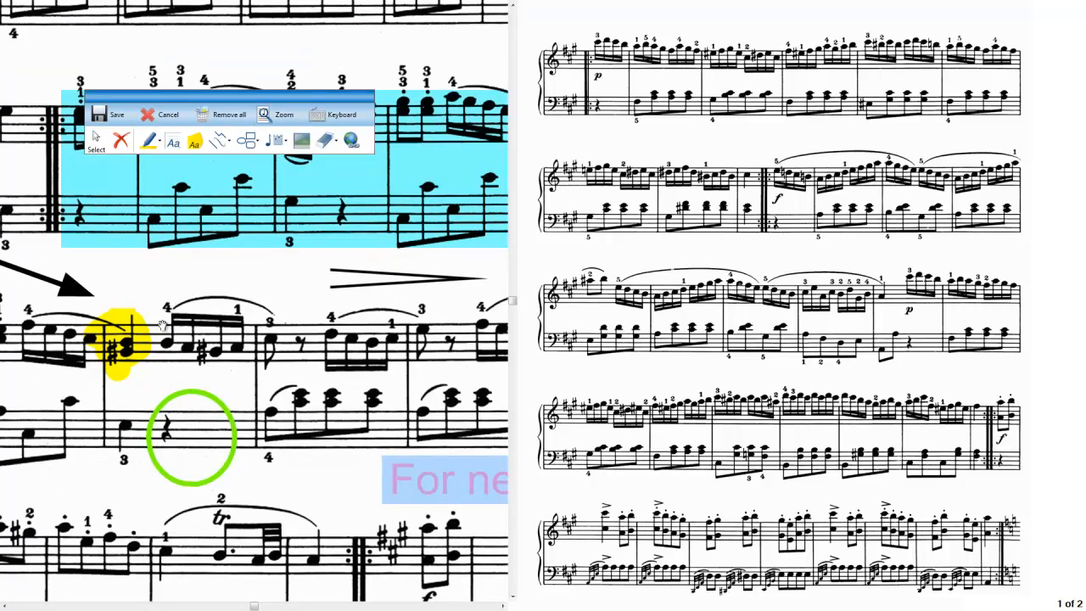
Move the green ellipse over the neighbouring bass note, the arrow onto the yellow highlight, and the blue highlight slightly down and right.
{"action": "left_click", "coordinate": [204, 394]}
{"action": "left_click_drag", "start_coordinate": [203, 394], "coordinate": [165, 394]}
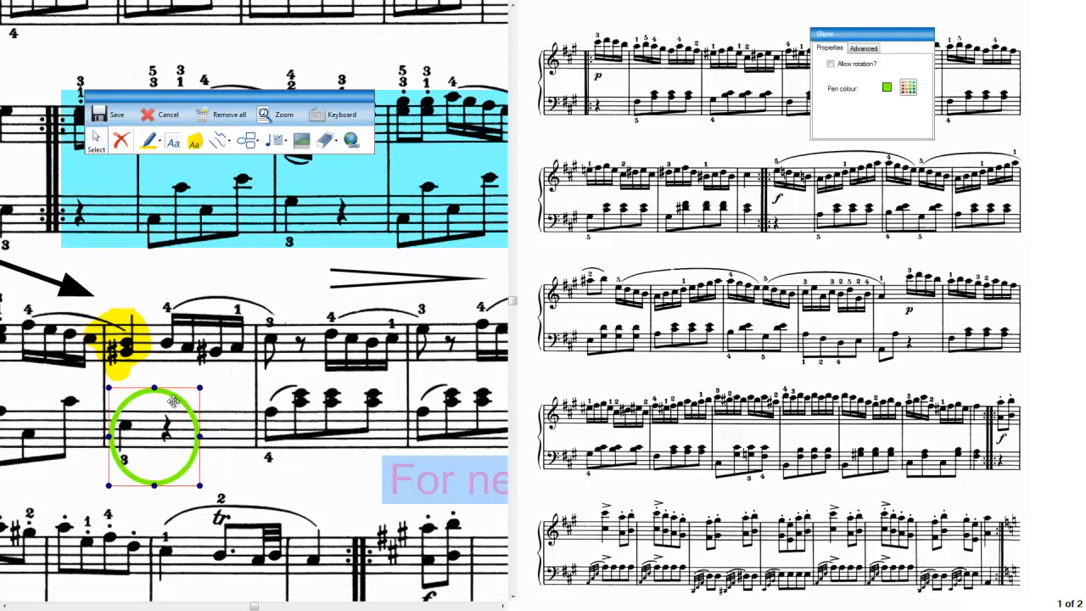
{"action": "left_click_drag", "start_coordinate": [86, 304], "coordinate": [217, 340]}
{"action": "mouse_move", "coordinate": [213, 283]}
{"action": "left_mouse_down"}
{"action": "mouse_move", "coordinate": [379, 389]}
{"action": "mouse_move", "coordinate": [294, 341]}
{"action": "left_mouse_up"}
{"action": "left_click", "coordinate": [234, 194]}
{"action": "mouse_move", "coordinate": [233, 193]}
{"action": "left_mouse_down"}
{"action": "mouse_move", "coordinate": [333, 301]}
{"action": "mouse_move", "coordinate": [260, 213]}
{"action": "left_mouse_up"}
{"action": "left_click_drag", "start_coordinate": [159, 315], "coordinate": [214, 389]}
{"action": "left_click_drag", "start_coordinate": [98, 262], "coordinate": [140, 280]}
Fit the enlarged first page to the viewer and try out the on-screen keyboard, closing it again.
{"action": "left_click", "coordinate": [295, 123]}
{"action": "left_click", "coordinate": [276, 116]}
{"action": "left_click", "coordinate": [280, 213]}
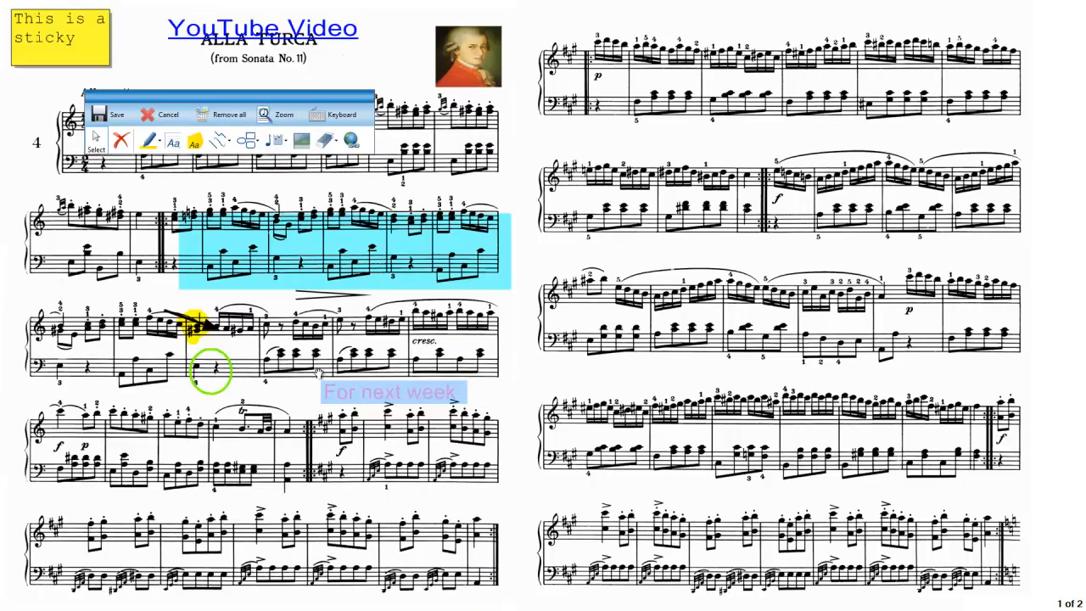
{"action": "left_click", "coordinate": [320, 118]}
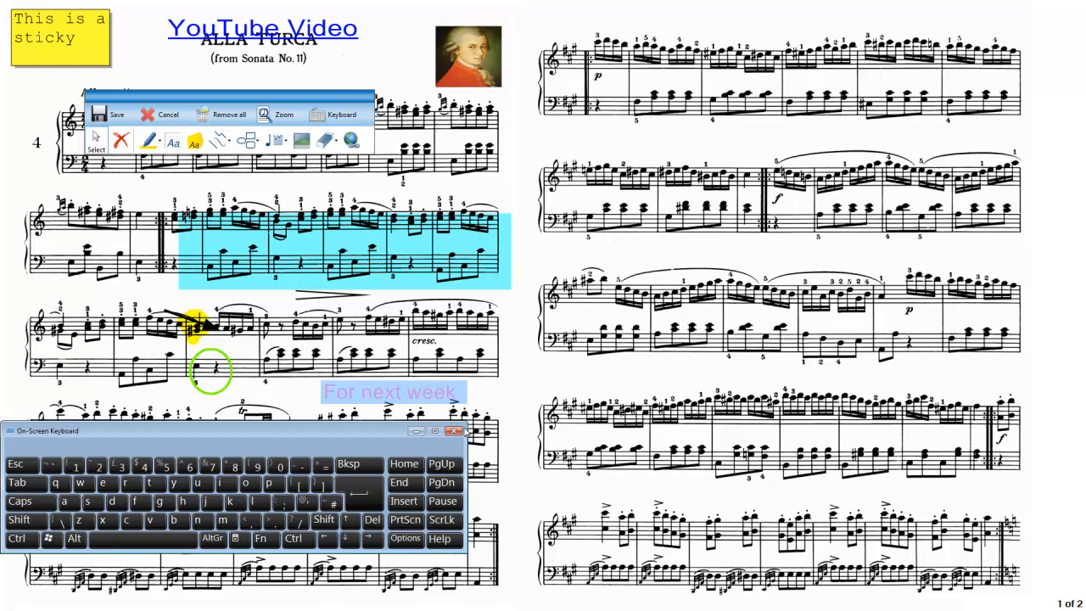
{"action": "left_click", "coordinate": [455, 431]}
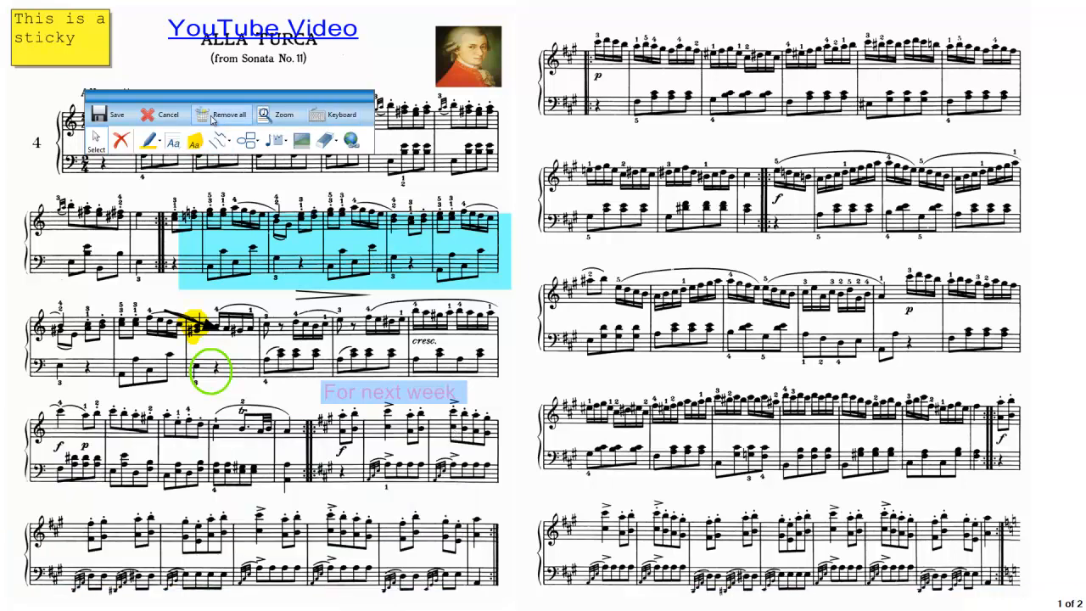
Remove all annotations from the first page and save, permanently deleting the page's previous annotations.
{"action": "left_click", "coordinate": [213, 118]}
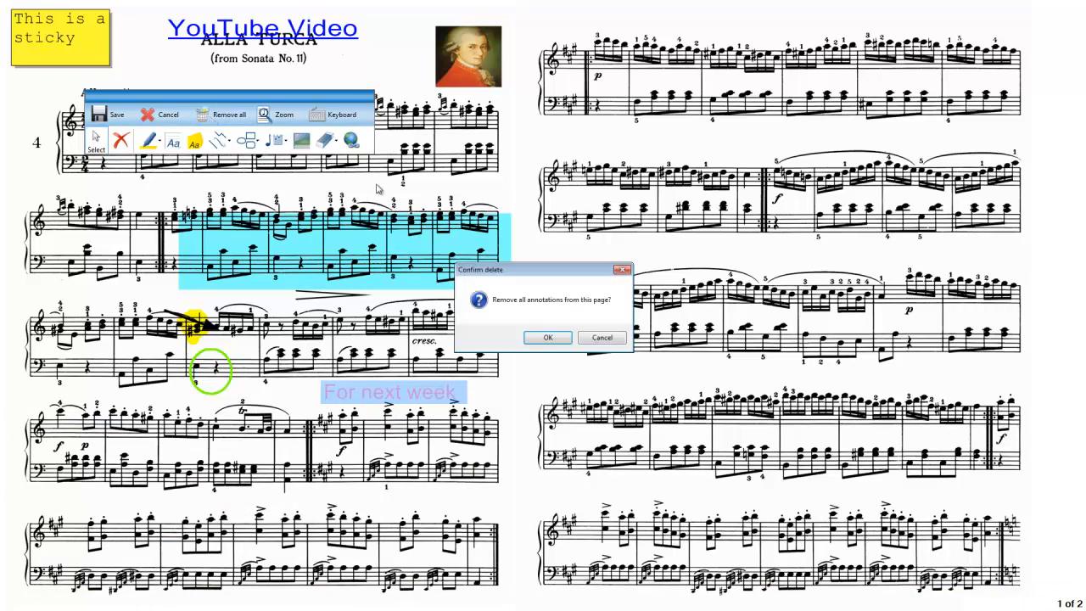
{"action": "left_click", "coordinate": [548, 337]}
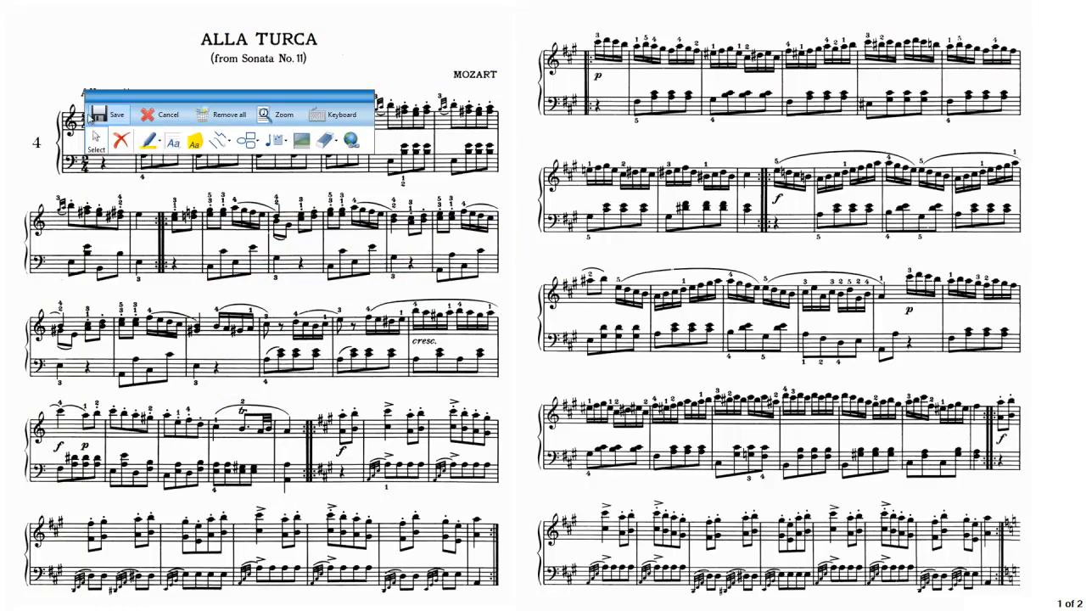
{"action": "left_click", "coordinate": [104, 118]}
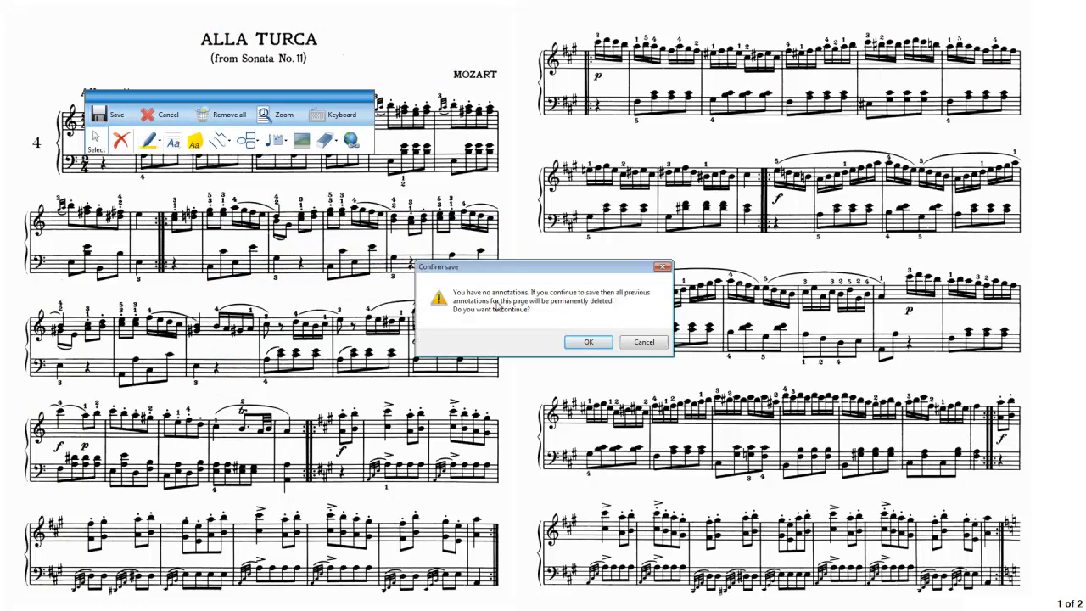
{"action": "left_click", "coordinate": [596, 343]}
{"action": "left_click", "coordinate": [585, 343]}
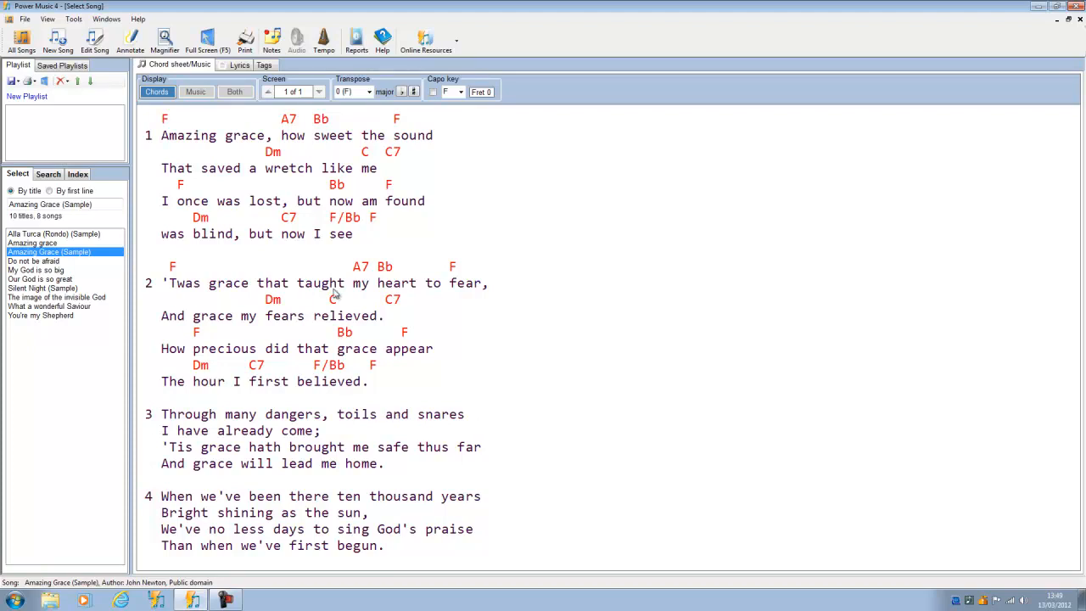
Show Amazing Grace (Sample) in full screen and draw a freehand loop around verse 2.
{"action": "left_click", "coordinate": [208, 43]}
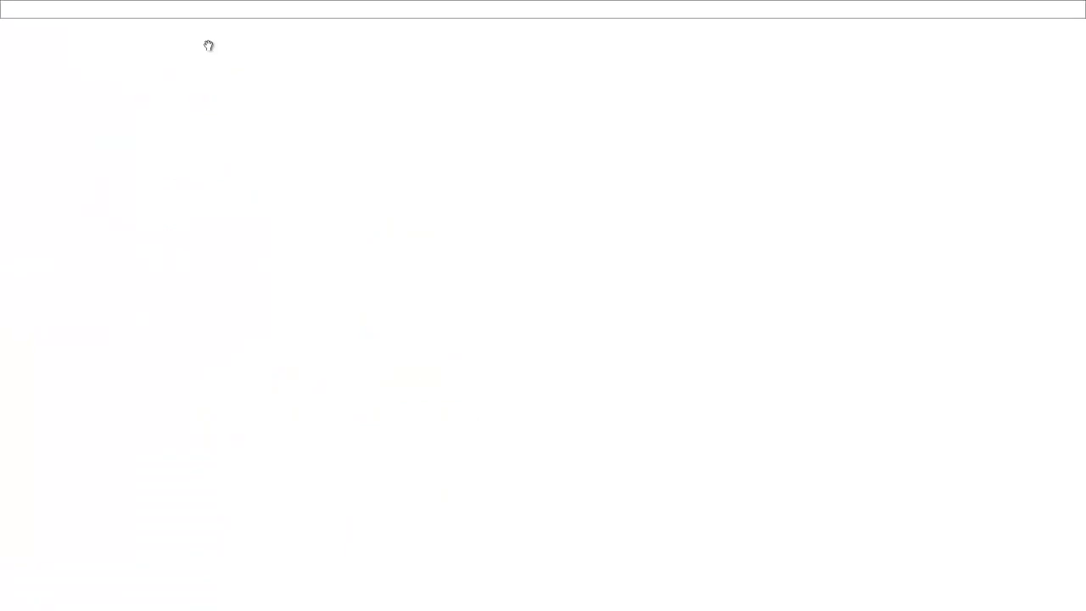
{"action": "mouse_move", "coordinate": [426, 278]}
{"action": "left_mouse_down"}
{"action": "mouse_move", "coordinate": [499, 382]}
{"action": "mouse_move", "coordinate": [561, 280]}
{"action": "left_mouse_up"}
{"action": "left_click_drag", "start_coordinate": [426, 277], "coordinate": [563, 277]}
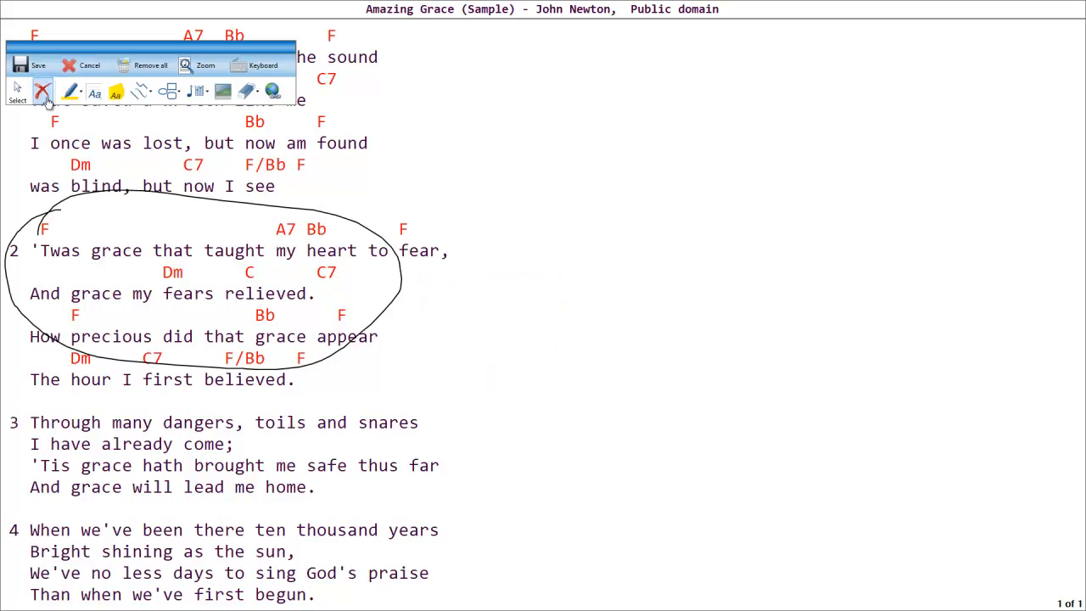
Delete the freehand loop around verse 2.
{"action": "left_click", "coordinate": [17, 93]}
{"action": "left_click", "coordinate": [219, 241]}
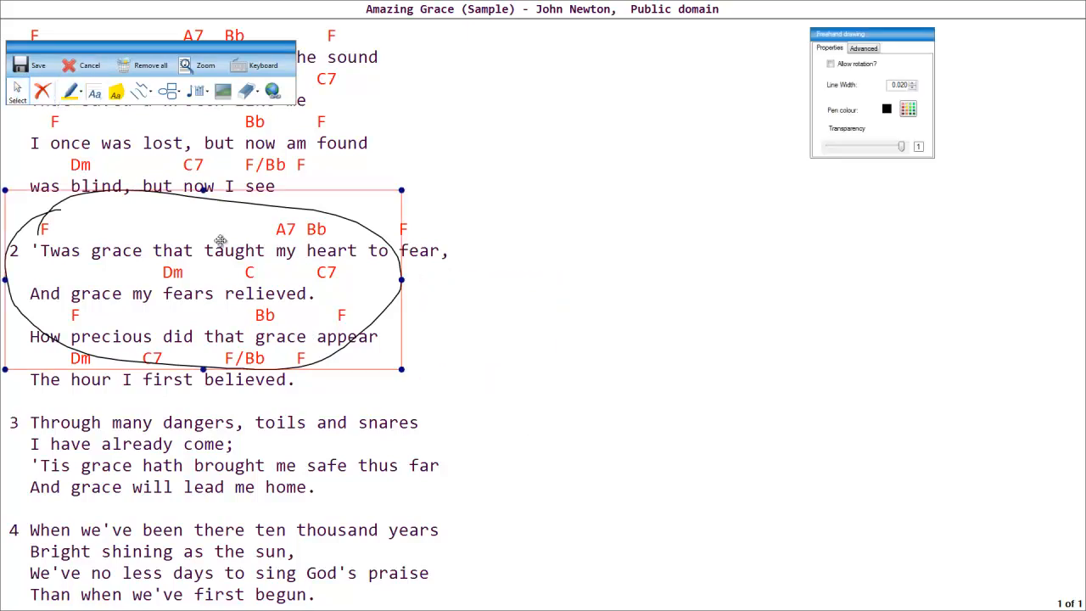
{"action": "left_click", "coordinate": [43, 91]}
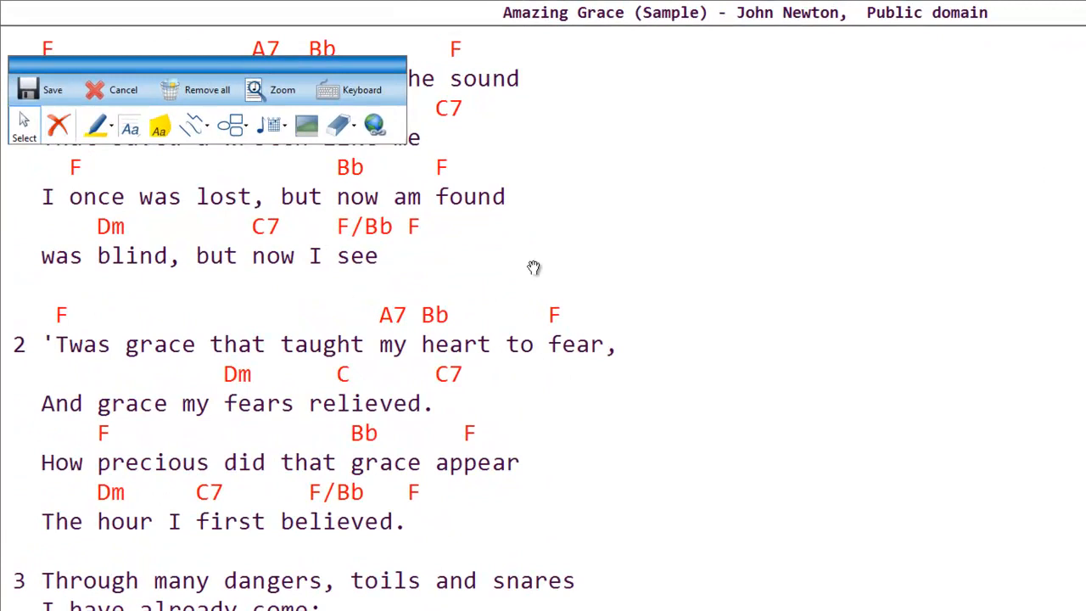
Move the annotation tools off the first line of verse 1 and insert an F chord chart in the blank area beside it.
{"action": "mouse_move", "coordinate": [365, 64]}
{"action": "left_mouse_down"}
{"action": "mouse_move", "coordinate": [396, 175]}
{"action": "mouse_move", "coordinate": [434, 239]}
{"action": "left_mouse_up"}
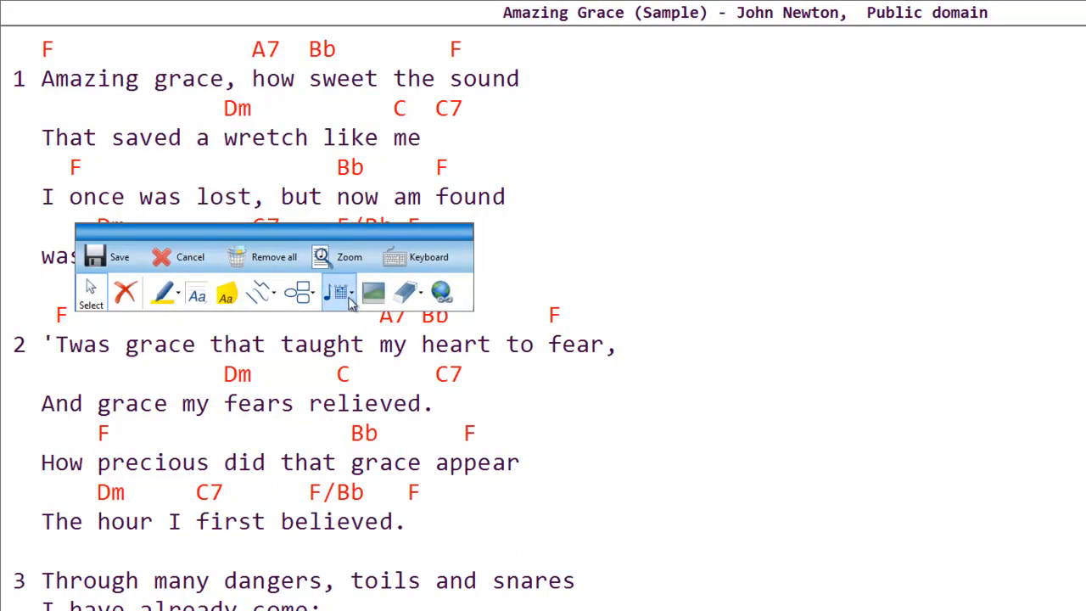
{"action": "left_click", "coordinate": [353, 297]}
{"action": "left_click", "coordinate": [371, 333]}
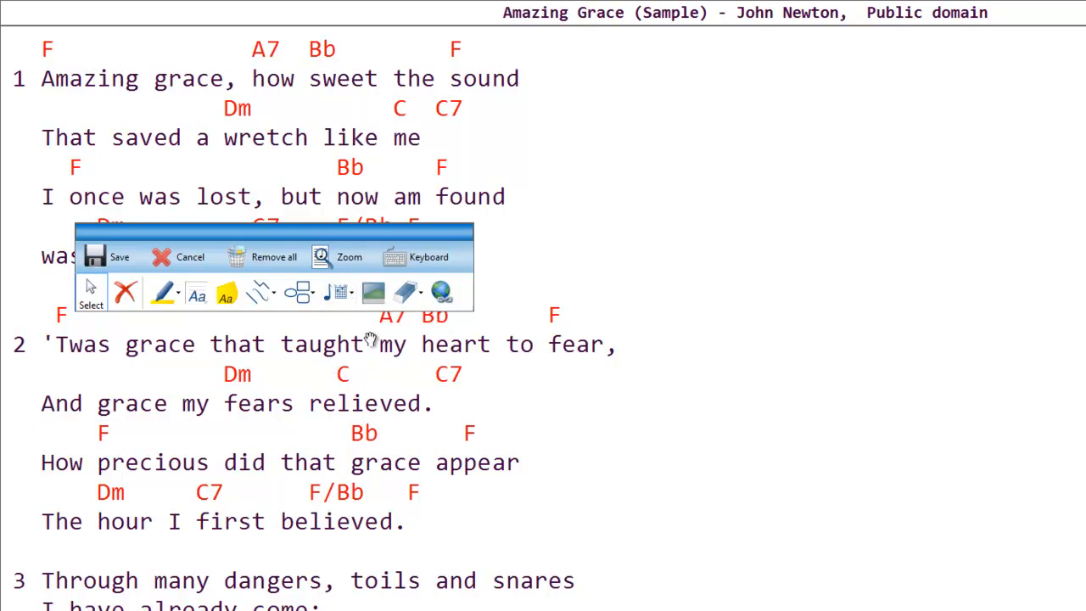
{"action": "left_click", "coordinate": [371, 338]}
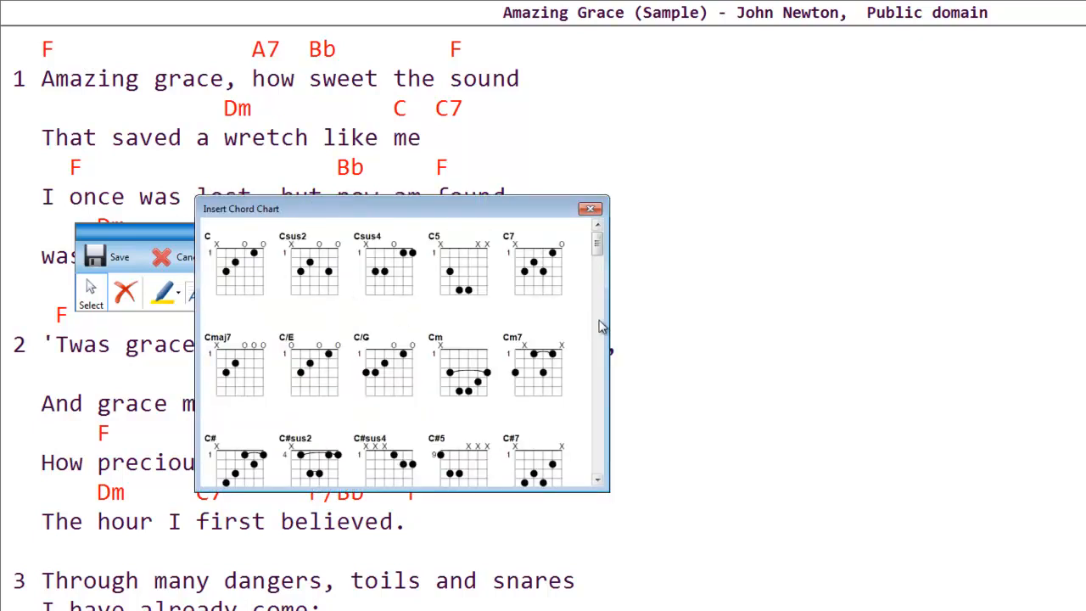
{"action": "left_click_drag", "start_coordinate": [598, 246], "coordinate": [599, 327]}
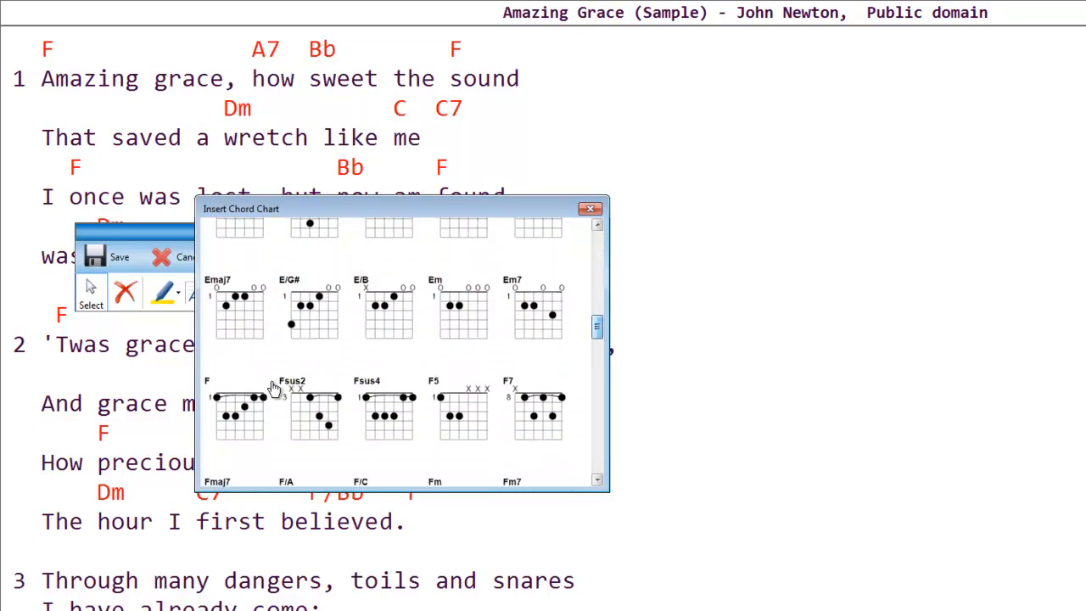
{"action": "left_click", "coordinate": [241, 419]}
{"action": "left_click_drag", "start_coordinate": [672, 71], "coordinate": [760, 192]}
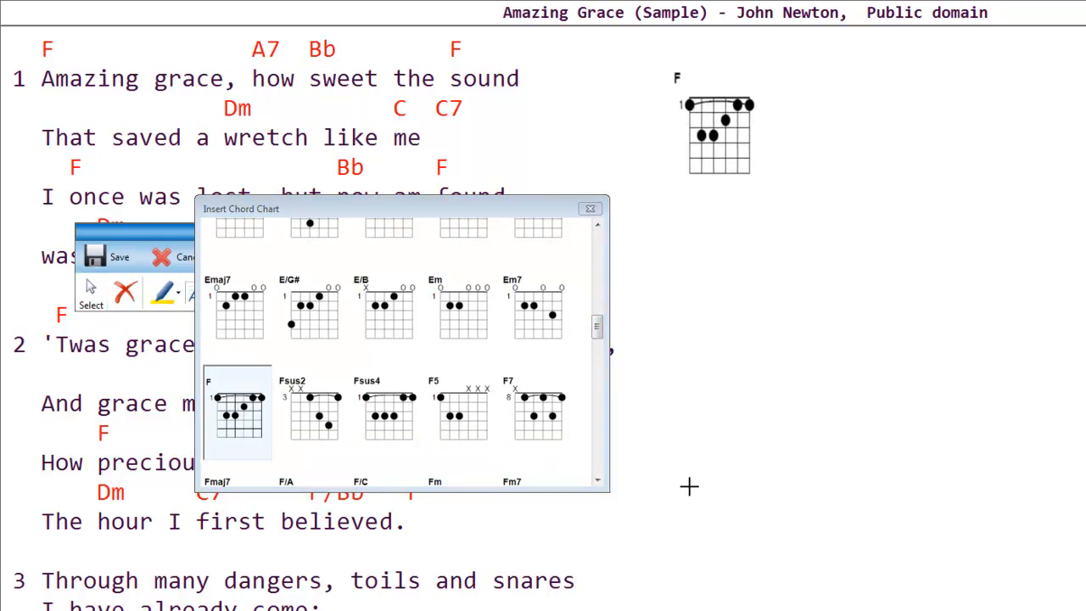
Place an A7 chord chart on the page beside the F chart.
{"action": "left_click_drag", "start_coordinate": [599, 323], "coordinate": [598, 409]}
{"action": "left_click", "coordinate": [538, 363]}
{"action": "left_click_drag", "start_coordinate": [782, 97], "coordinate": [869, 207]}
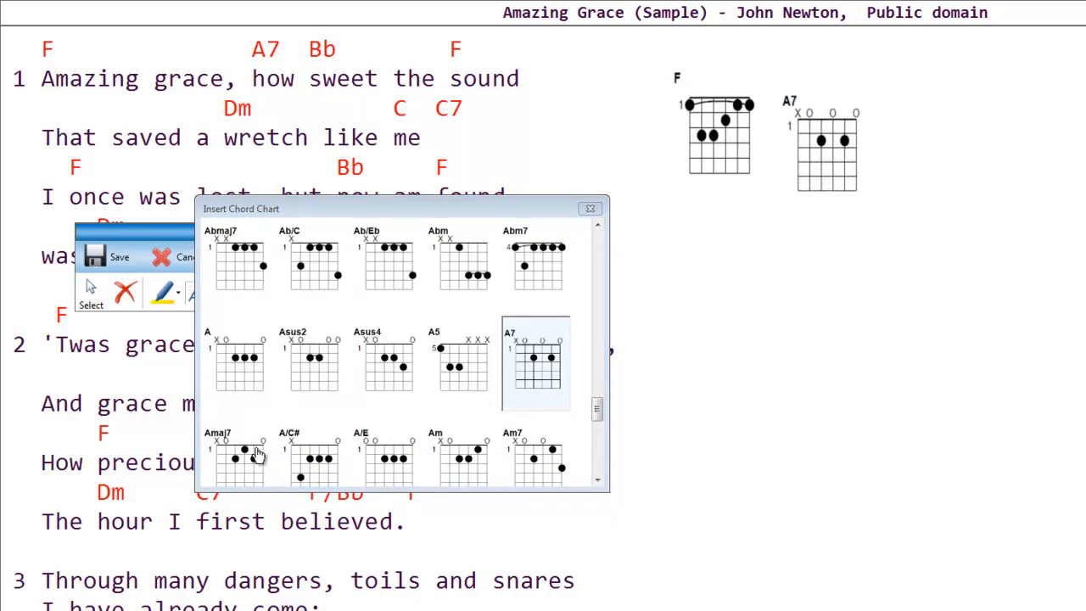
Place a Bb chord chart beside the A7 chart and close the chord chart picker.
{"action": "left_click_drag", "start_coordinate": [596, 413], "coordinate": [598, 432]}
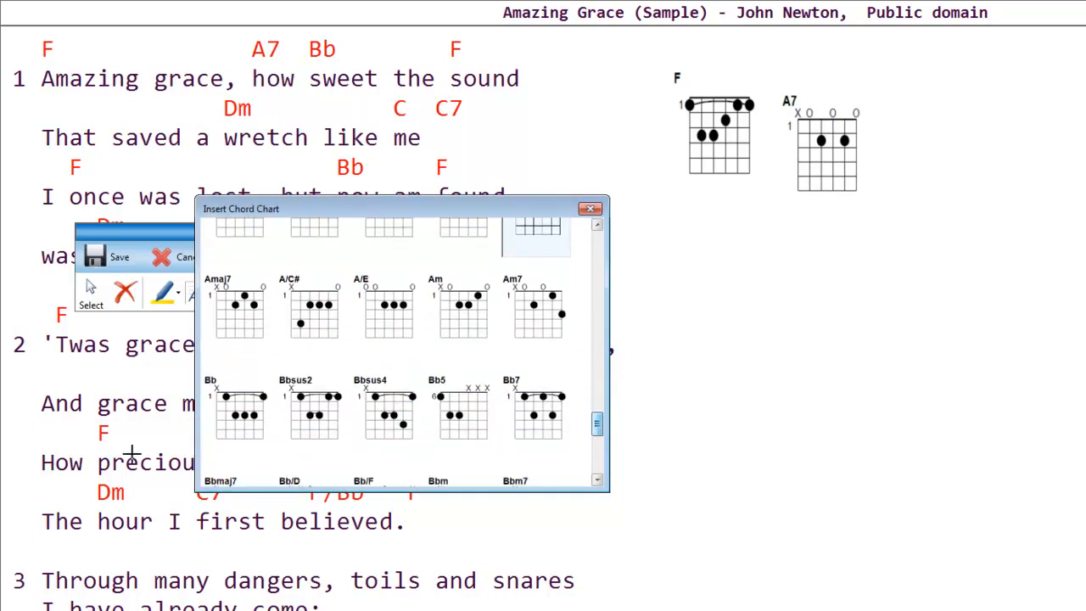
{"action": "left_click", "coordinate": [248, 414]}
{"action": "left_click", "coordinate": [900, 111]}
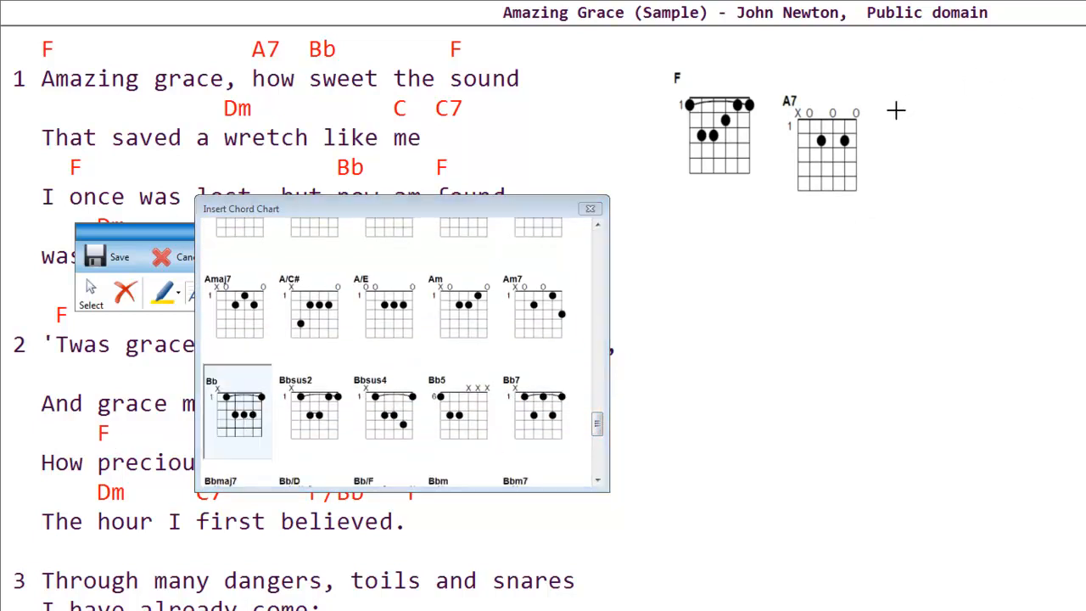
{"action": "left_click_drag", "start_coordinate": [993, 228], "coordinate": [991, 232]}
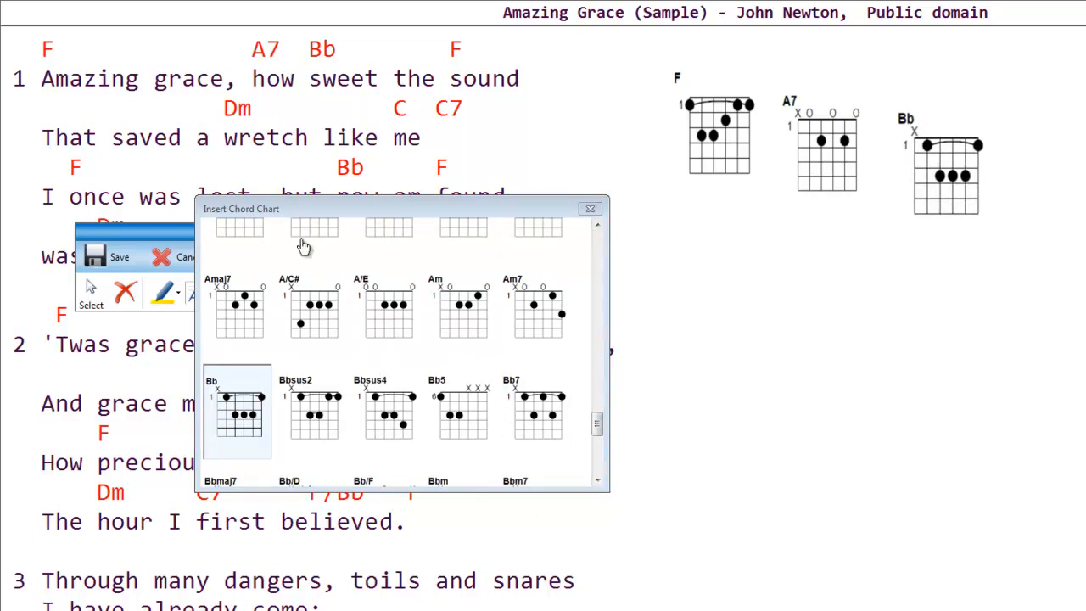
{"action": "left_click", "coordinate": [589, 208]}
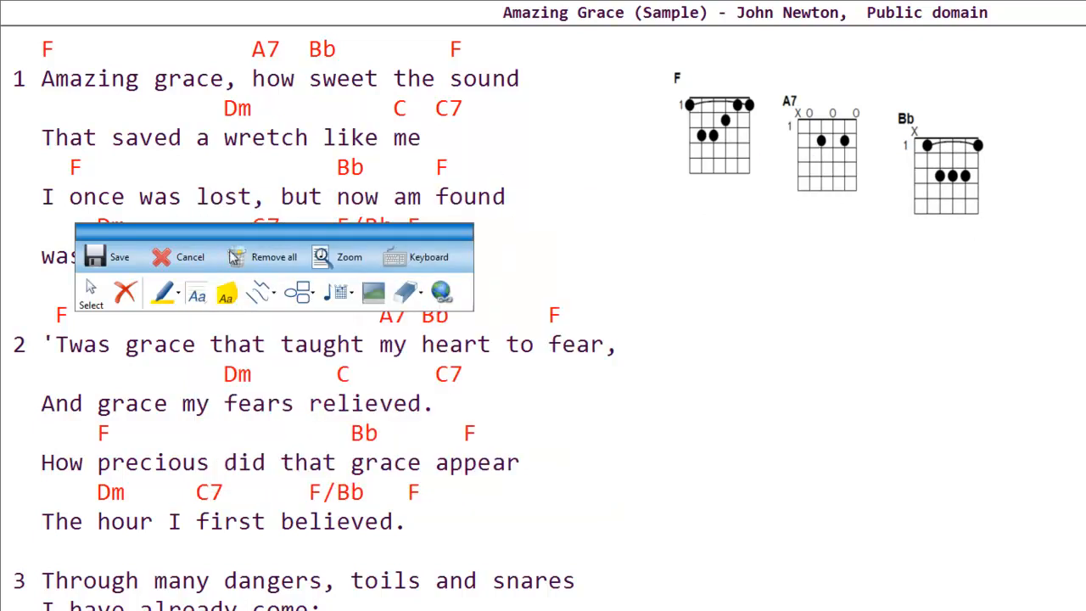
Move the A7 and Bb chord charts up and closer together to line up in a row with the F chart.
{"action": "left_click", "coordinate": [82, 301]}
{"action": "left_click_drag", "start_coordinate": [811, 166], "coordinate": [799, 142]}
{"action": "left_click_drag", "start_coordinate": [934, 182], "coordinate": [895, 137]}
{"action": "left_click_drag", "start_coordinate": [818, 152], "coordinate": [819, 154]}
{"action": "left_click_drag", "start_coordinate": [896, 153], "coordinate": [897, 156]}
{"action": "left_click_drag", "start_coordinate": [952, 190], "coordinate": [950, 186]}
{"action": "left_click_drag", "start_coordinate": [918, 149], "coordinate": [915, 149]}
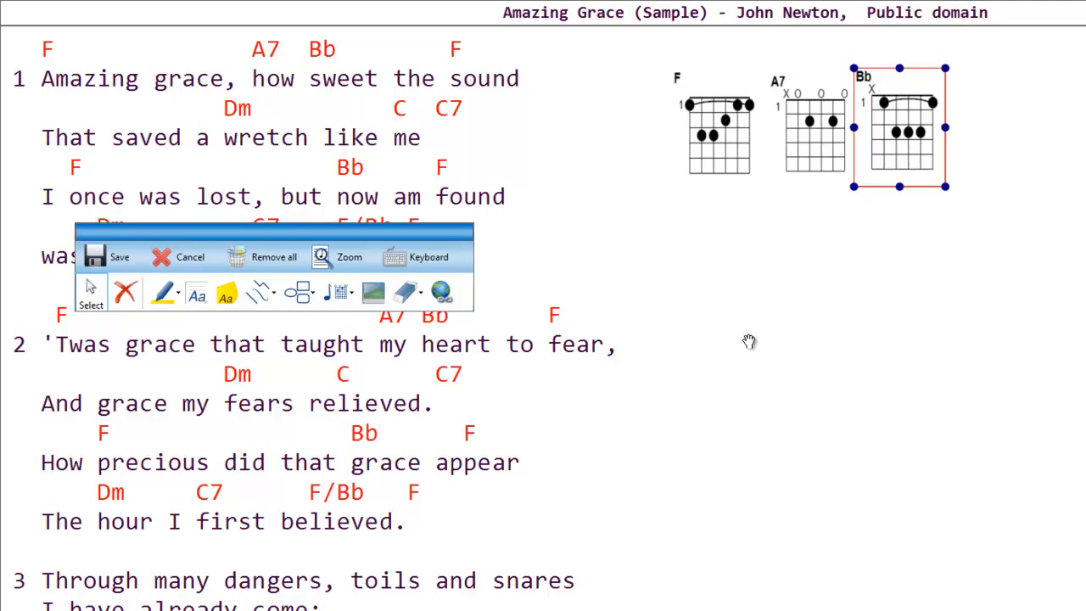